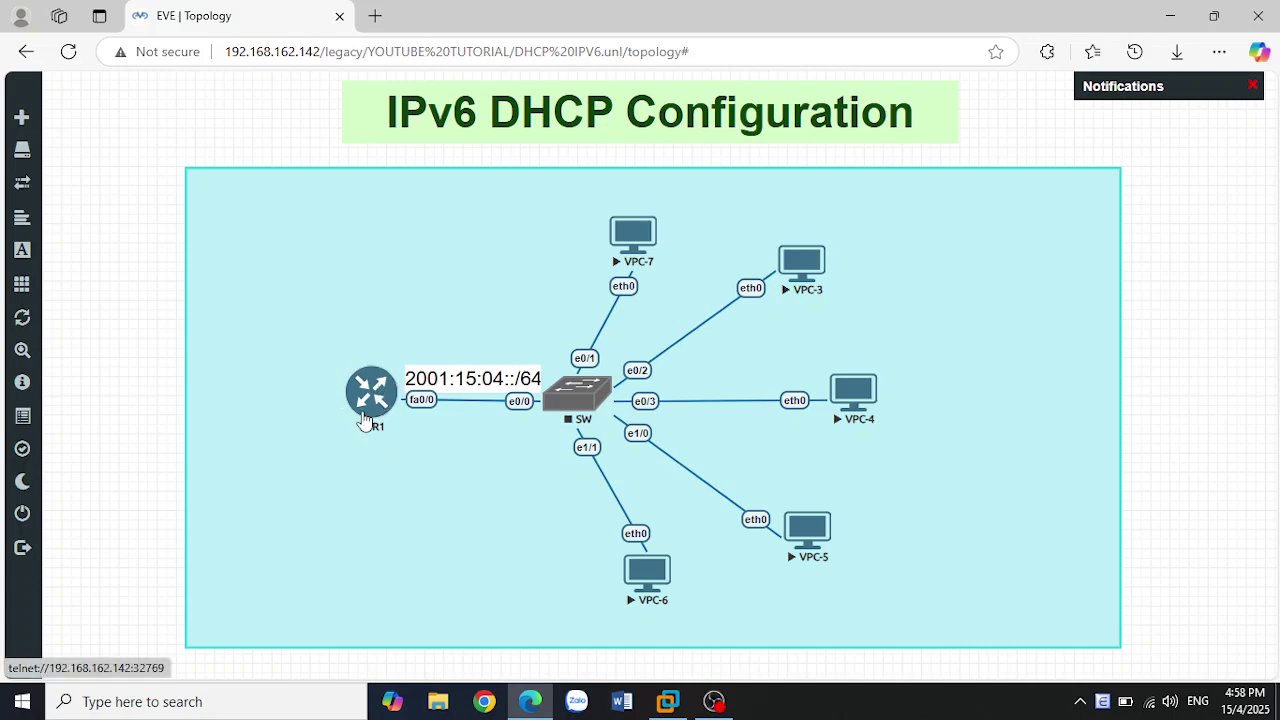
Step: Review the SW switch's Ethernet portgroups setting, save the node settings and start the switch
{"action": "left_click_drag", "start_coordinate": [370, 407], "coordinate": [370, 410]}
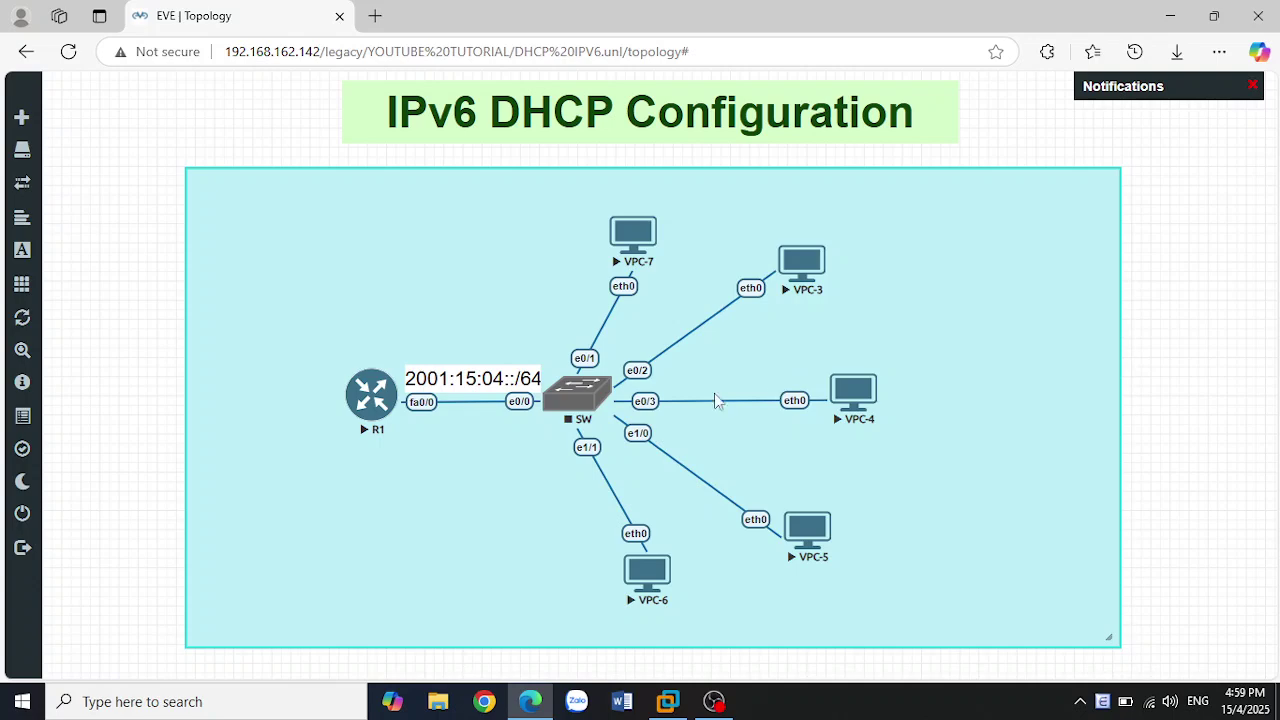
{"action": "right_click", "coordinate": [581, 417]}
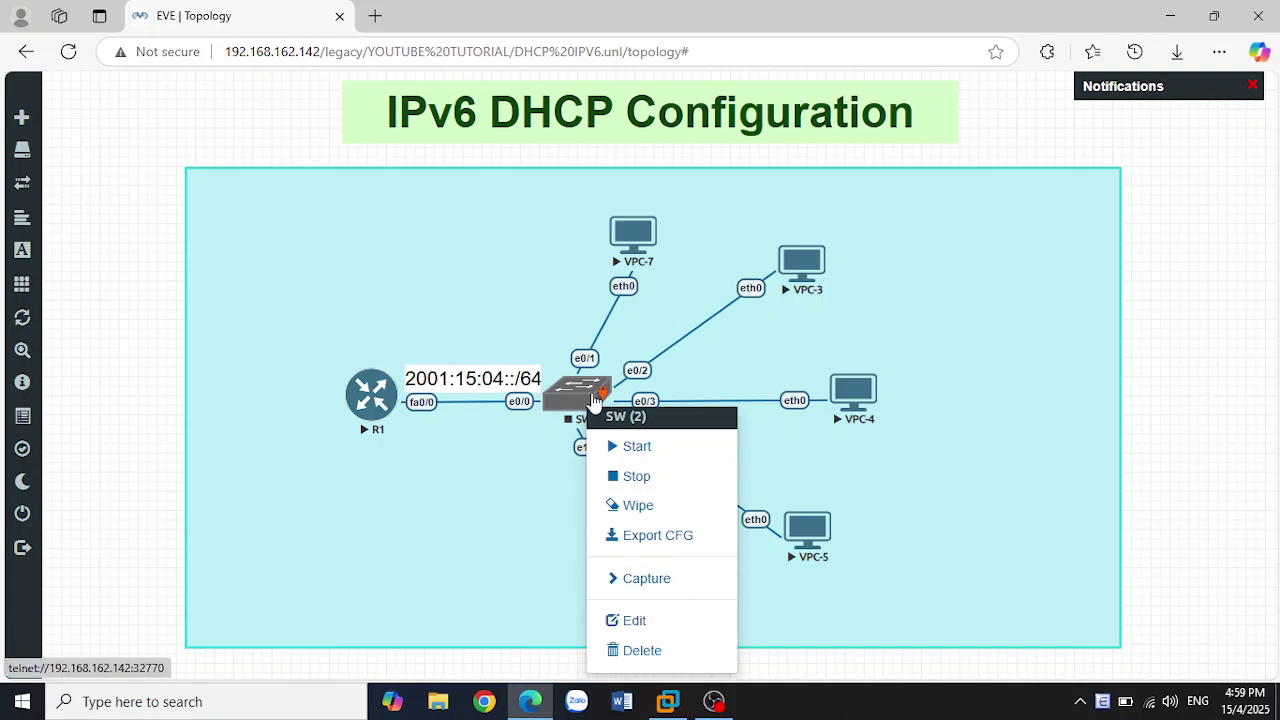
{"action": "left_click", "coordinate": [657, 621]}
{"action": "scroll", "coordinate": [560, 283], "scroll_direction": "down", "scroll_amount": 3}
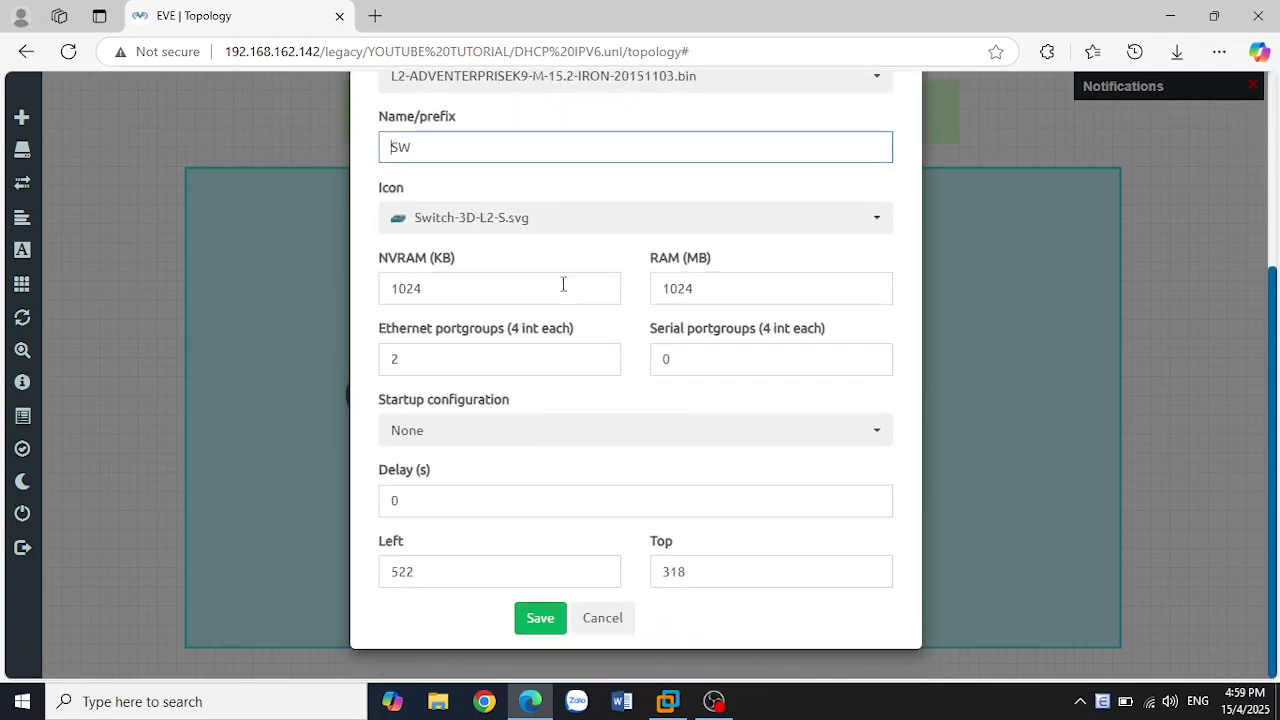
{"action": "left_click", "coordinate": [418, 362]}
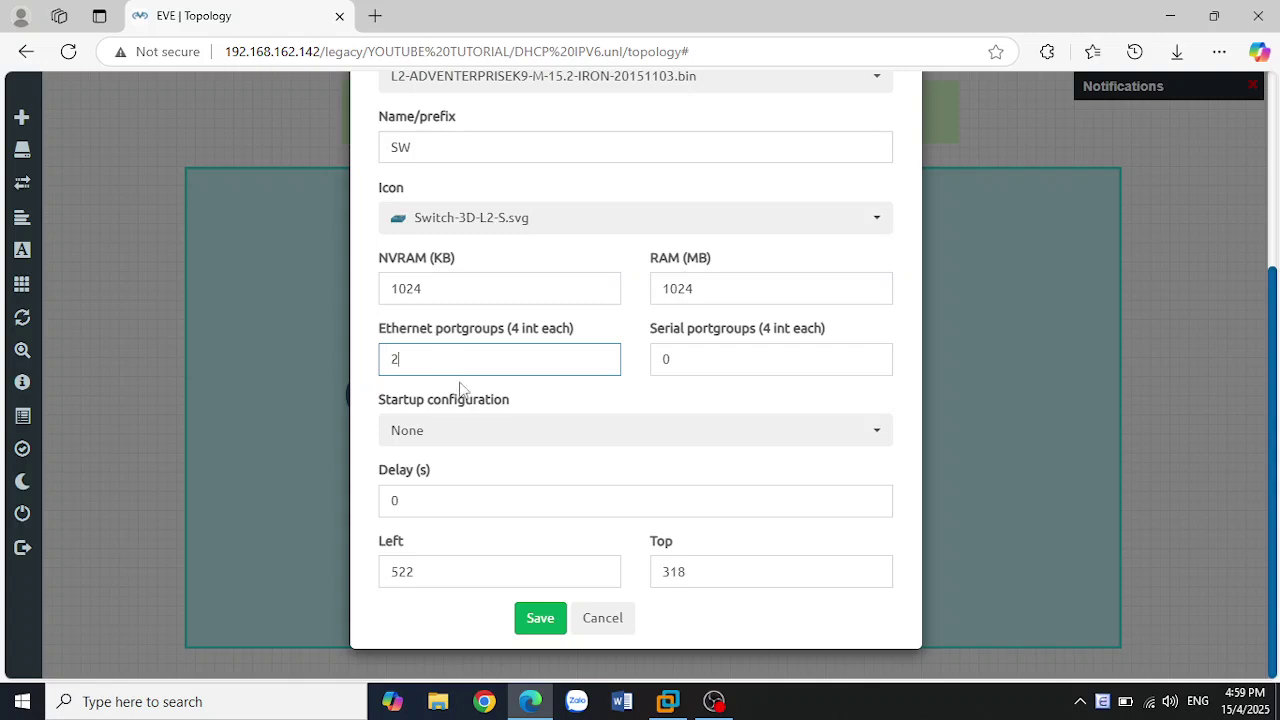
{"action": "left_click", "coordinate": [553, 624]}
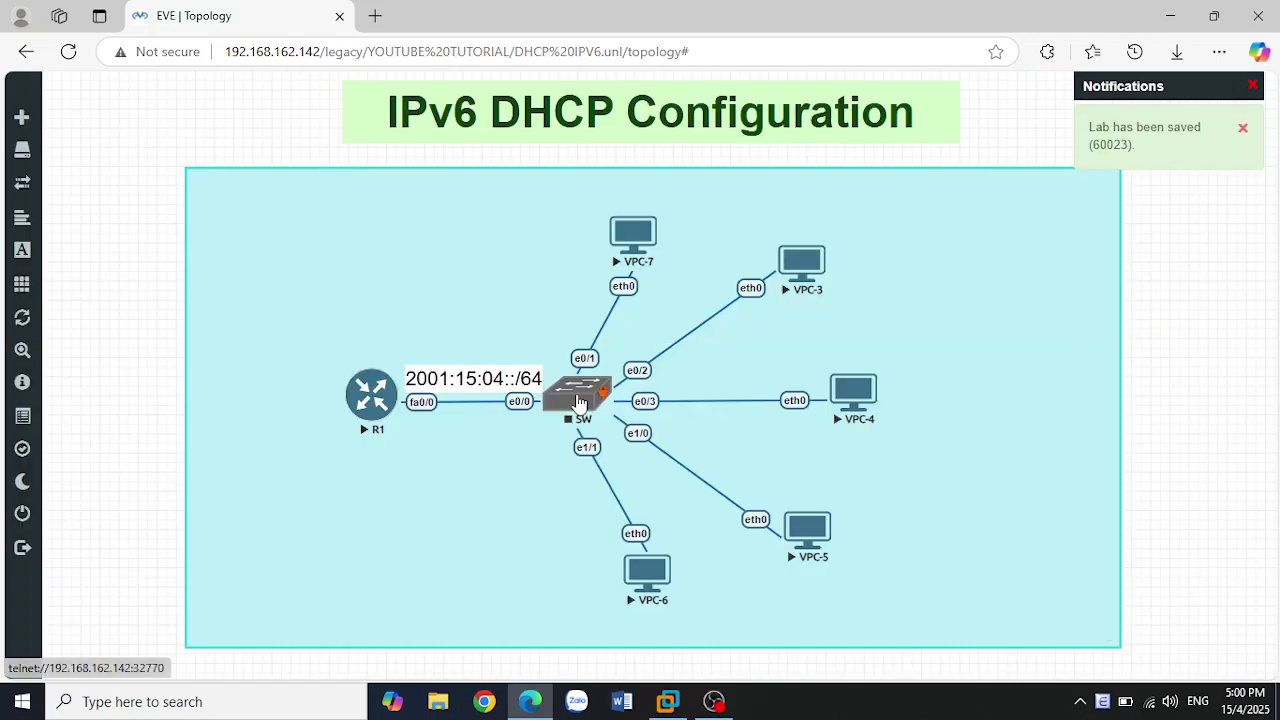
{"action": "right_click", "coordinate": [579, 400]}
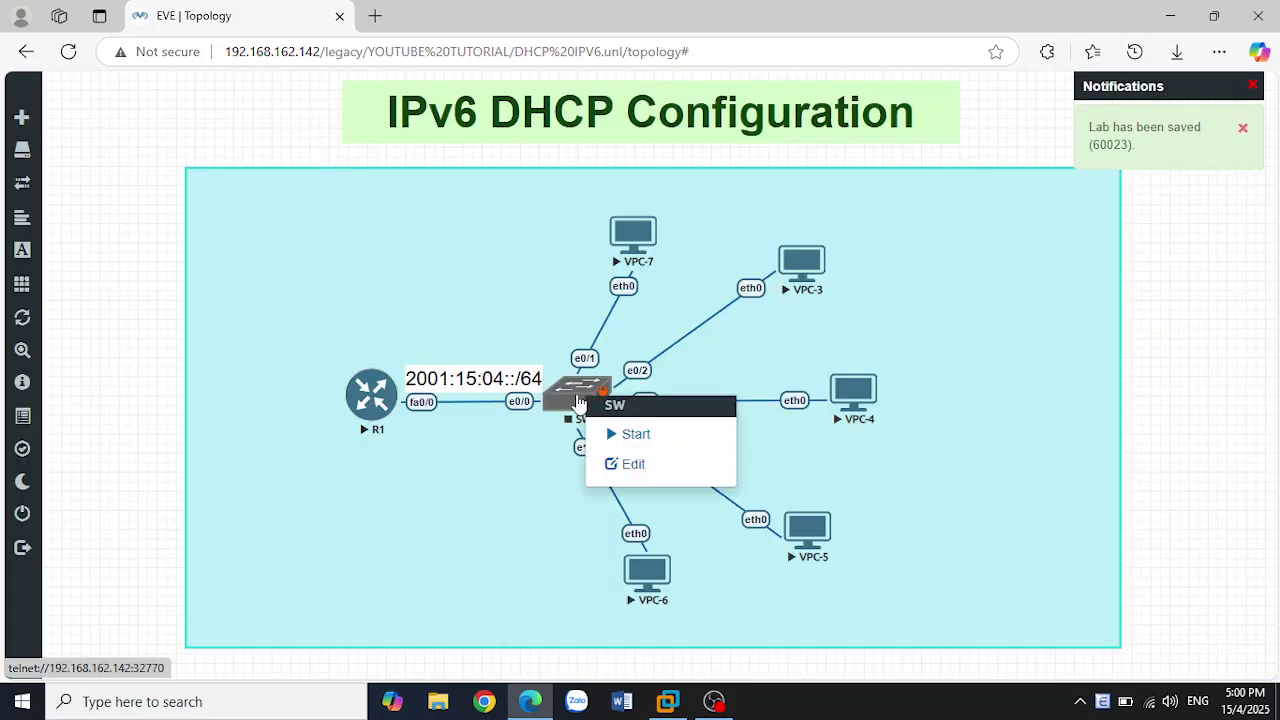
{"action": "left_click", "coordinate": [611, 431]}
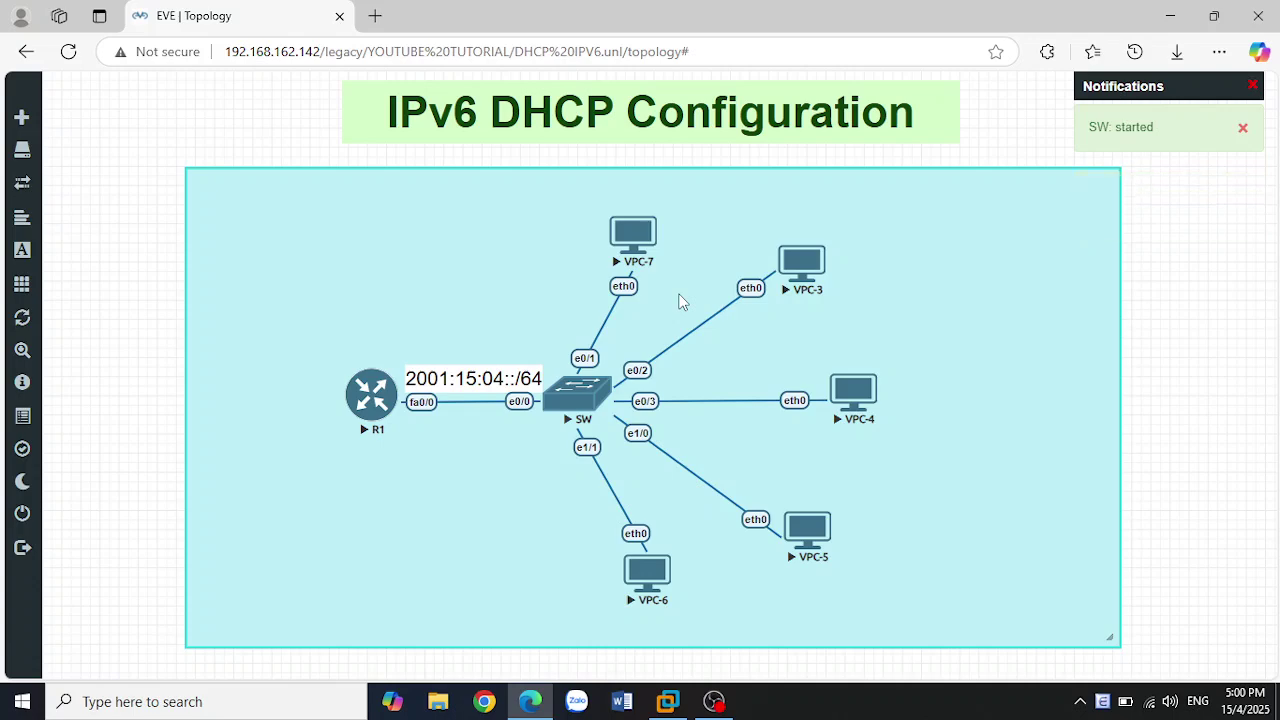
Step: Examine the lab server's status for resource usage and running nodes, and close the overview
{"action": "mouse_move", "coordinate": [6, 346]}
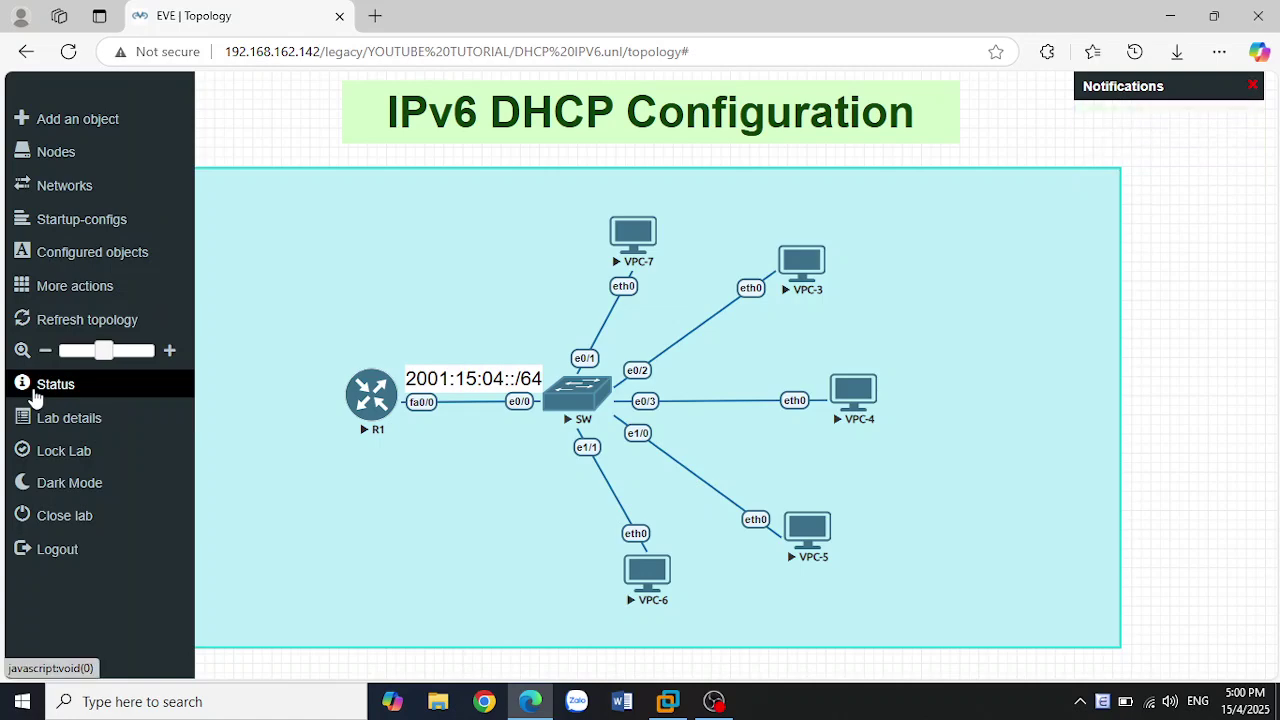
{"action": "left_click", "coordinate": [35, 392]}
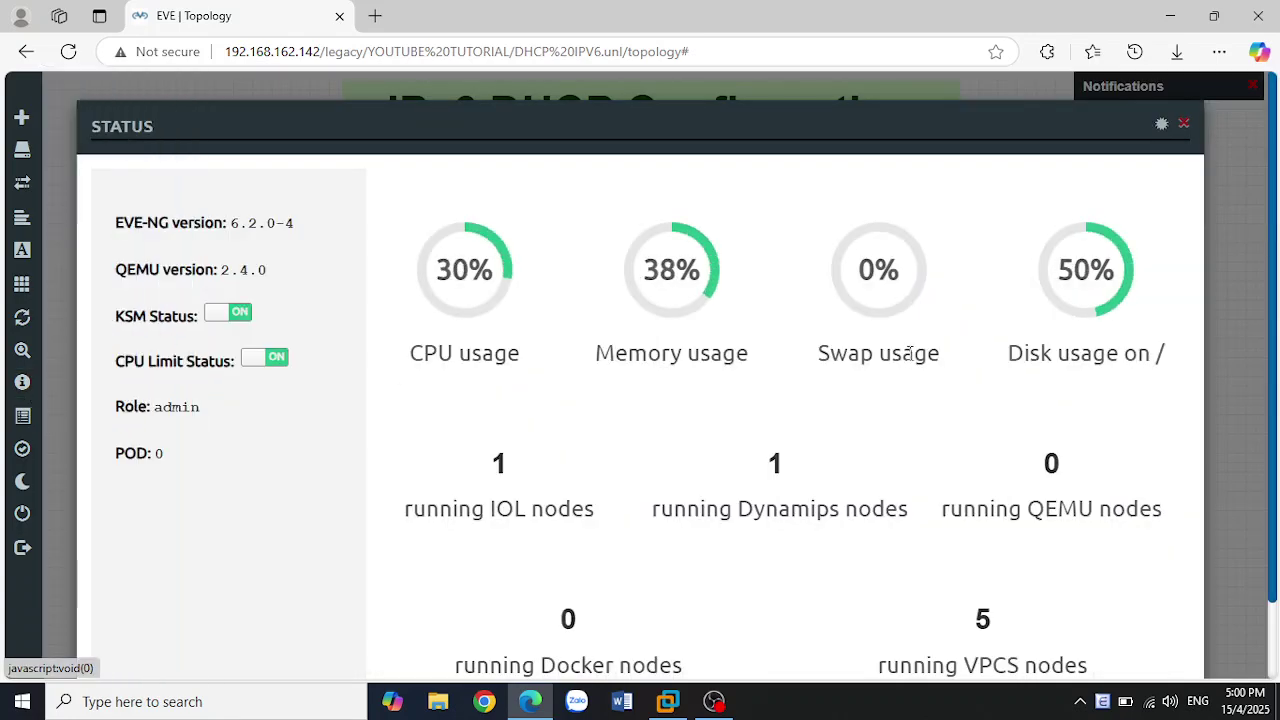
{"action": "left_click", "coordinate": [1183, 126]}
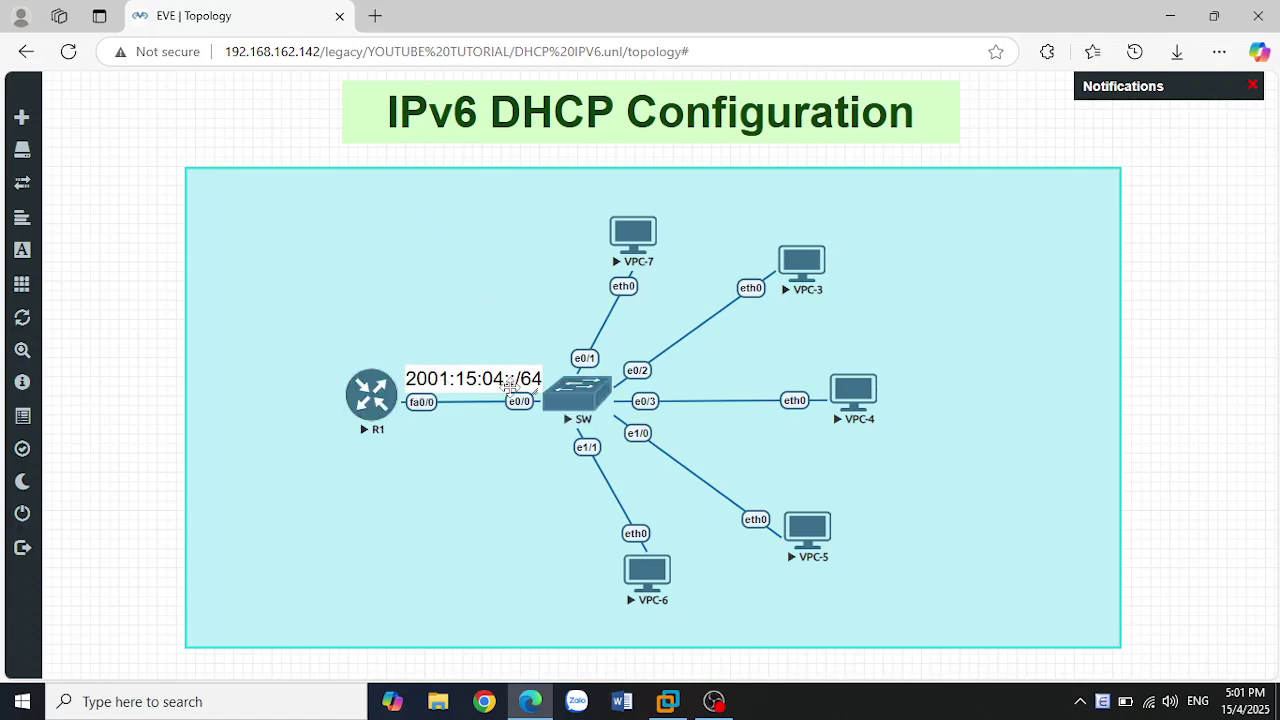
Step: Open router R1's console and answer no to the initial configuration dialog, leaving the console running in the background
{"action": "left_click_drag", "start_coordinate": [499, 385], "coordinate": [497, 383]}
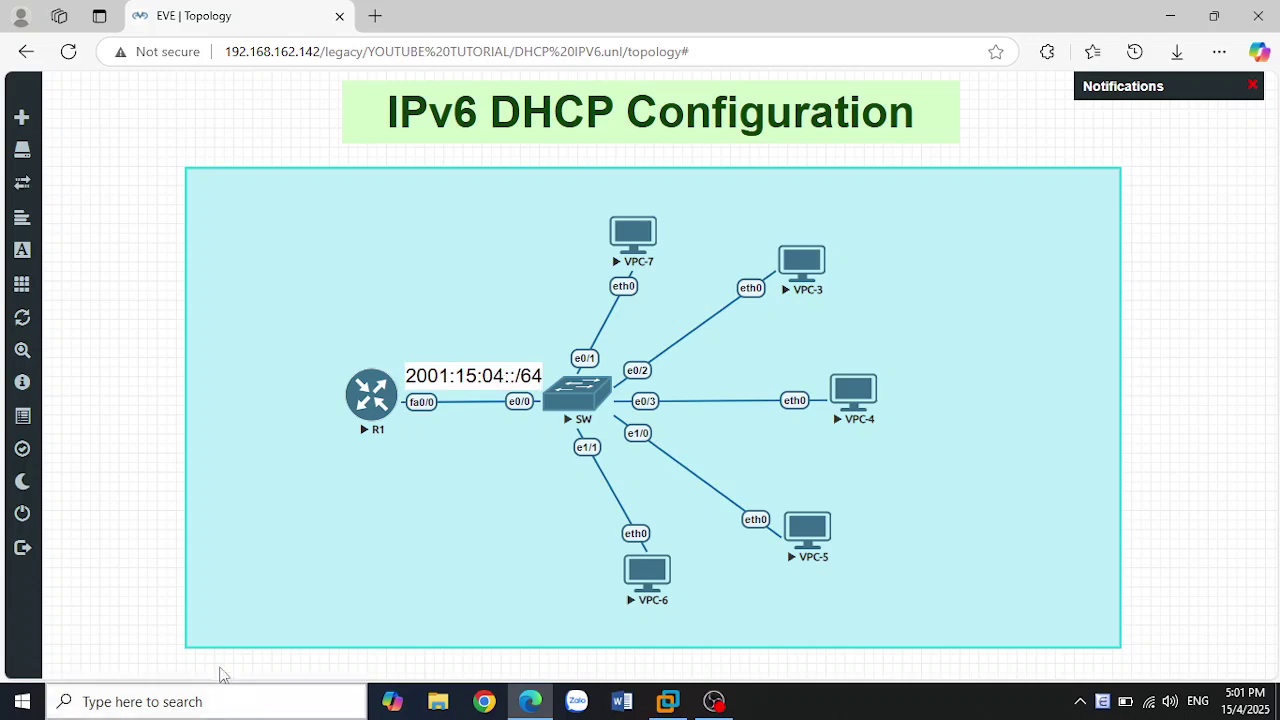
{"action": "left_click", "coordinate": [365, 408]}
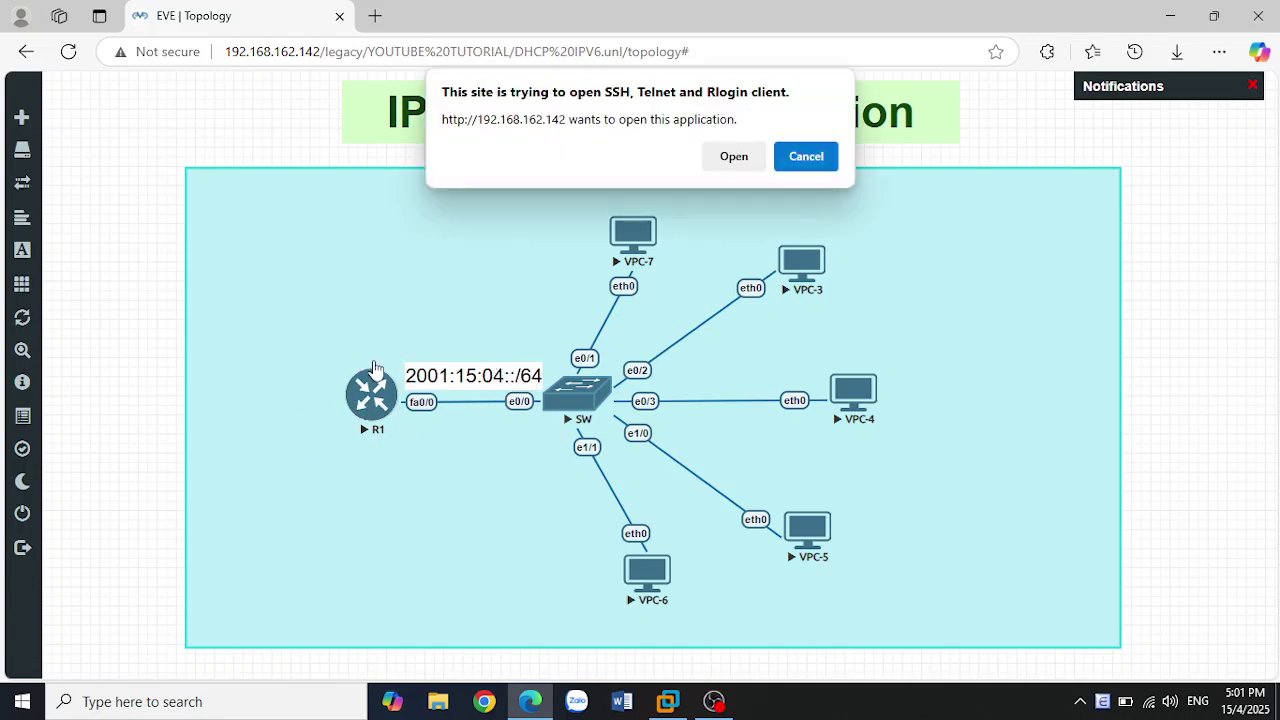
{"action": "left_click", "coordinate": [733, 157]}
{"action": "left_click_drag", "start_coordinate": [316, 106], "coordinate": [813, 157]}
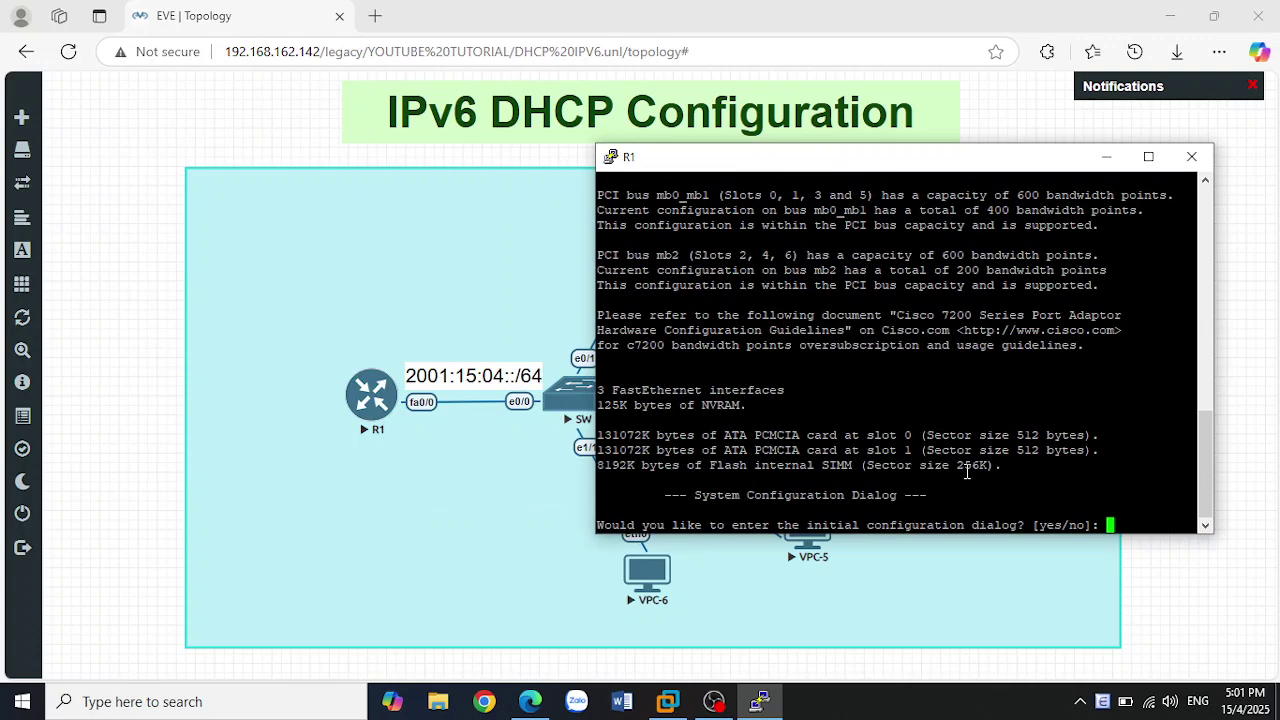
{"action": "type", "text": "no"}
{"action": "key", "text": "Return"}
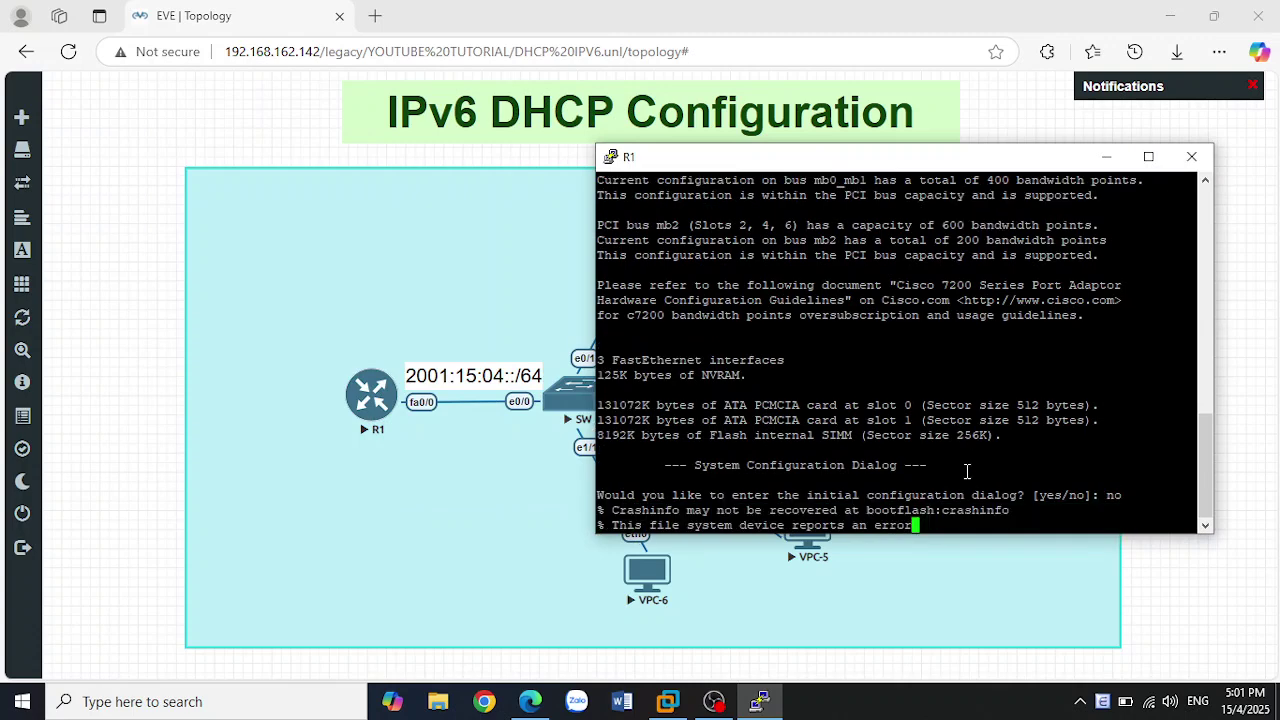
{"action": "left_click", "coordinate": [1191, 580]}
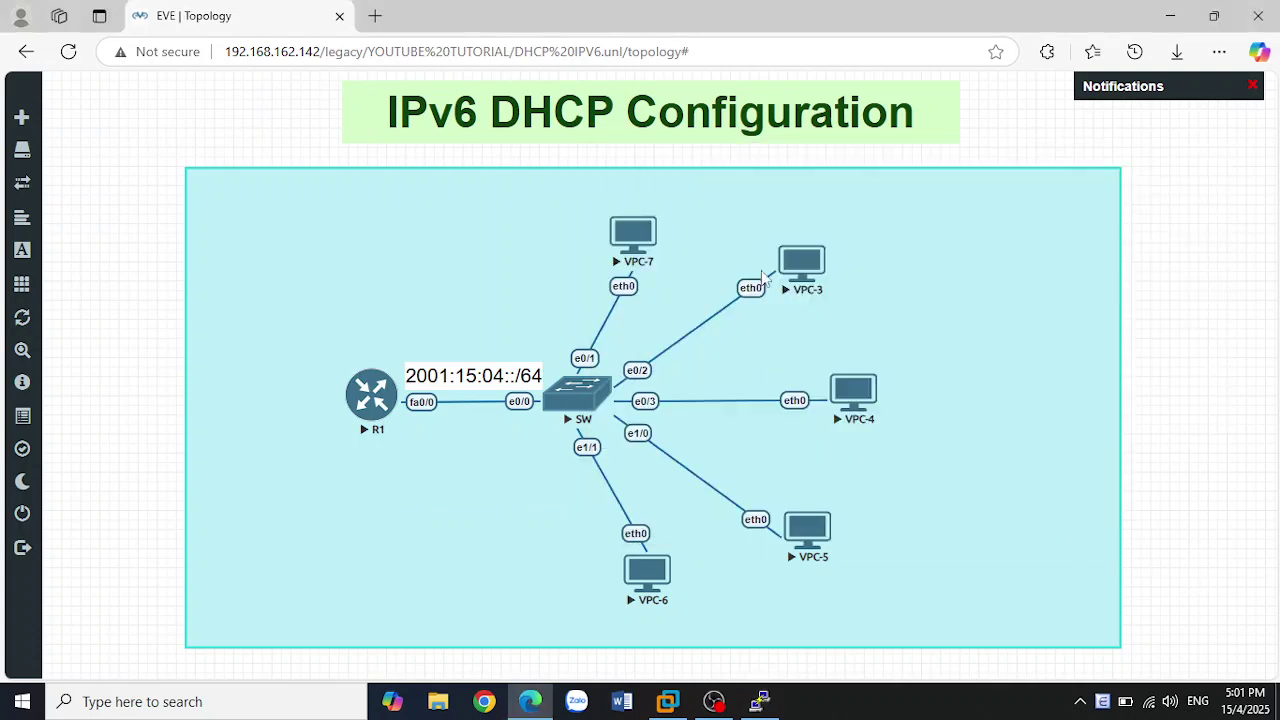
Step: Open VPC-3's console and try to obtain an IPv6 address with the command ip auto
{"action": "left_click", "coordinate": [806, 265]}
{"action": "left_click", "coordinate": [739, 155]}
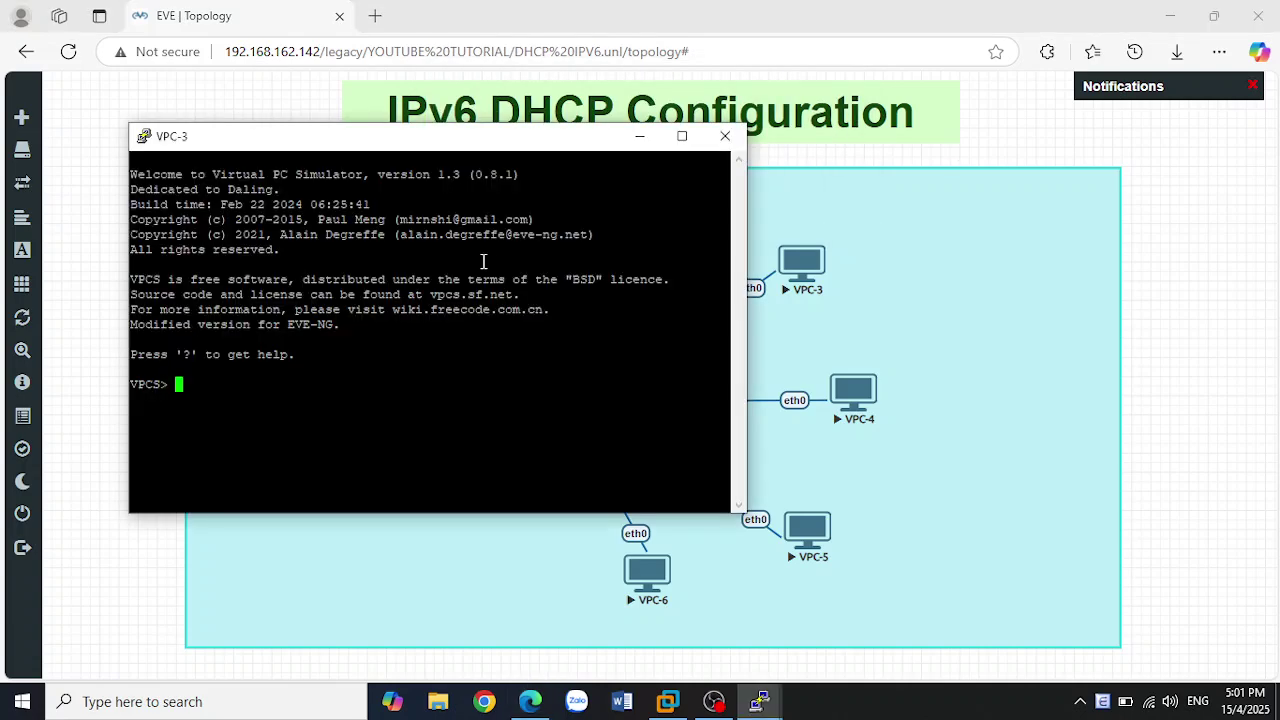
{"action": "type", "text": "ip auto"}
{"action": "key", "text": "Return"}
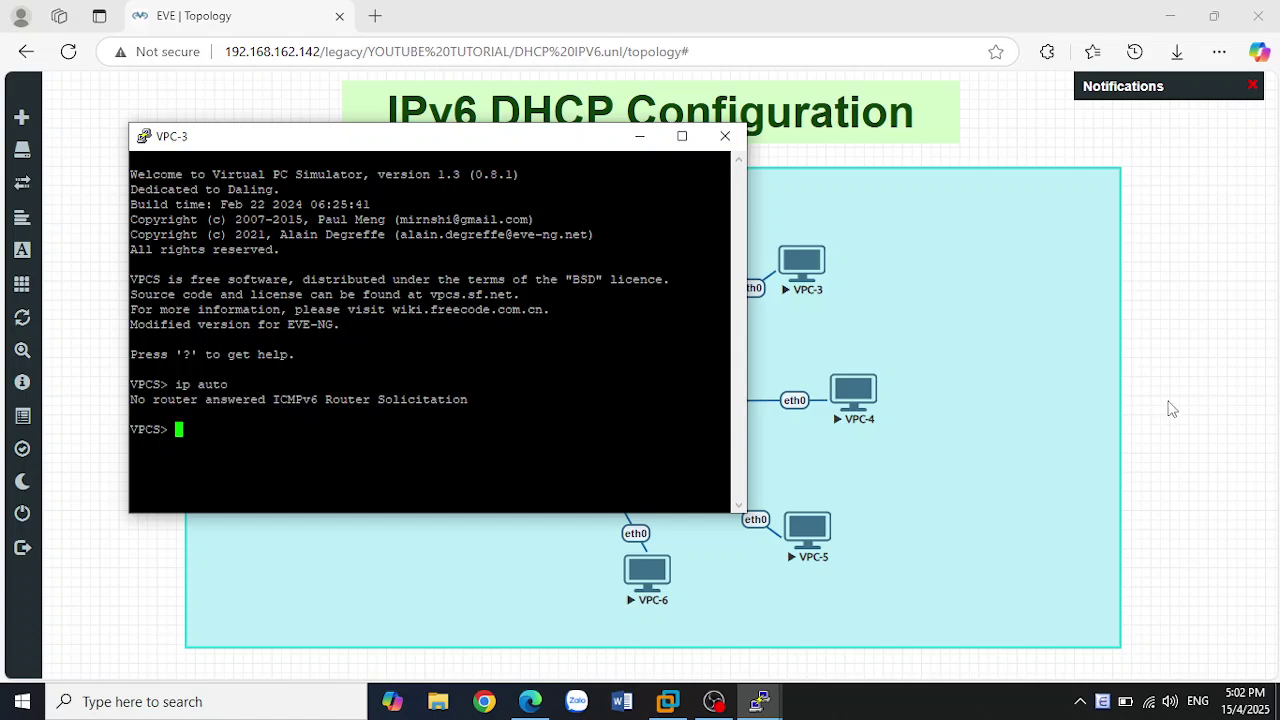
Step: Return to R1's console, bring up its command prompt and move the window clear of the R1–SW link
{"action": "mouse_move", "coordinate": [760, 701]}
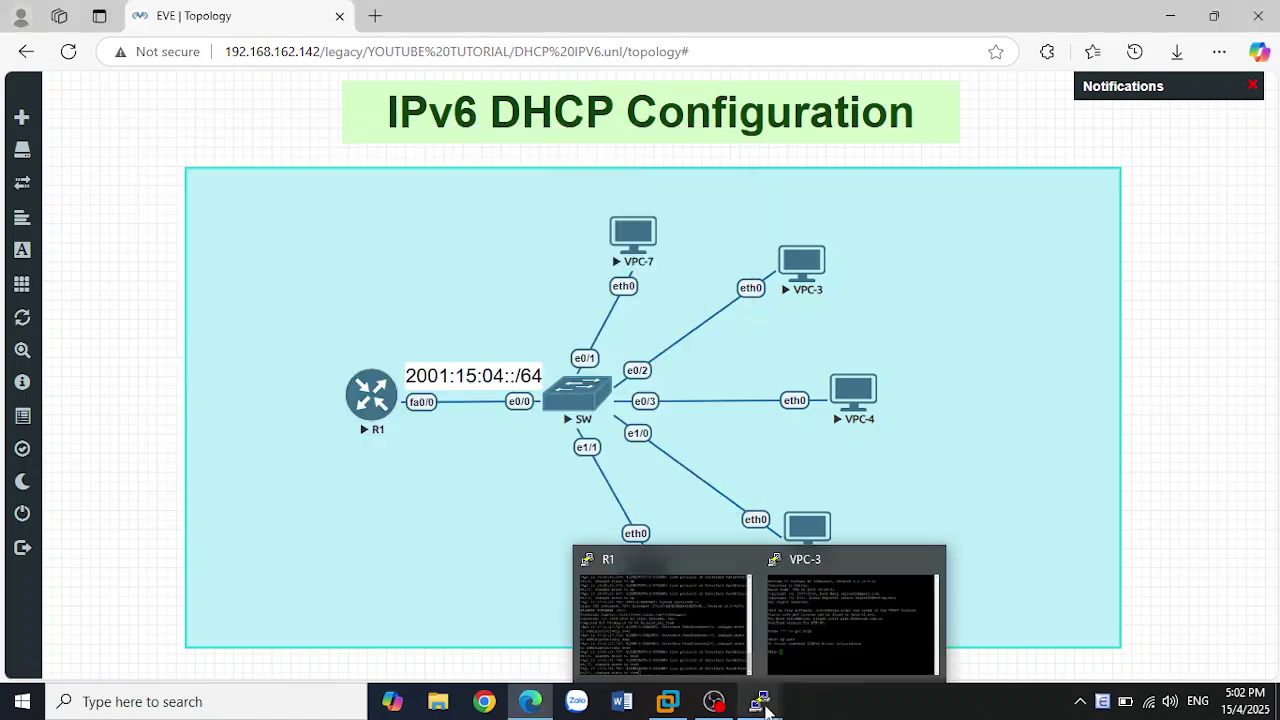
{"action": "left_click", "coordinate": [657, 625]}
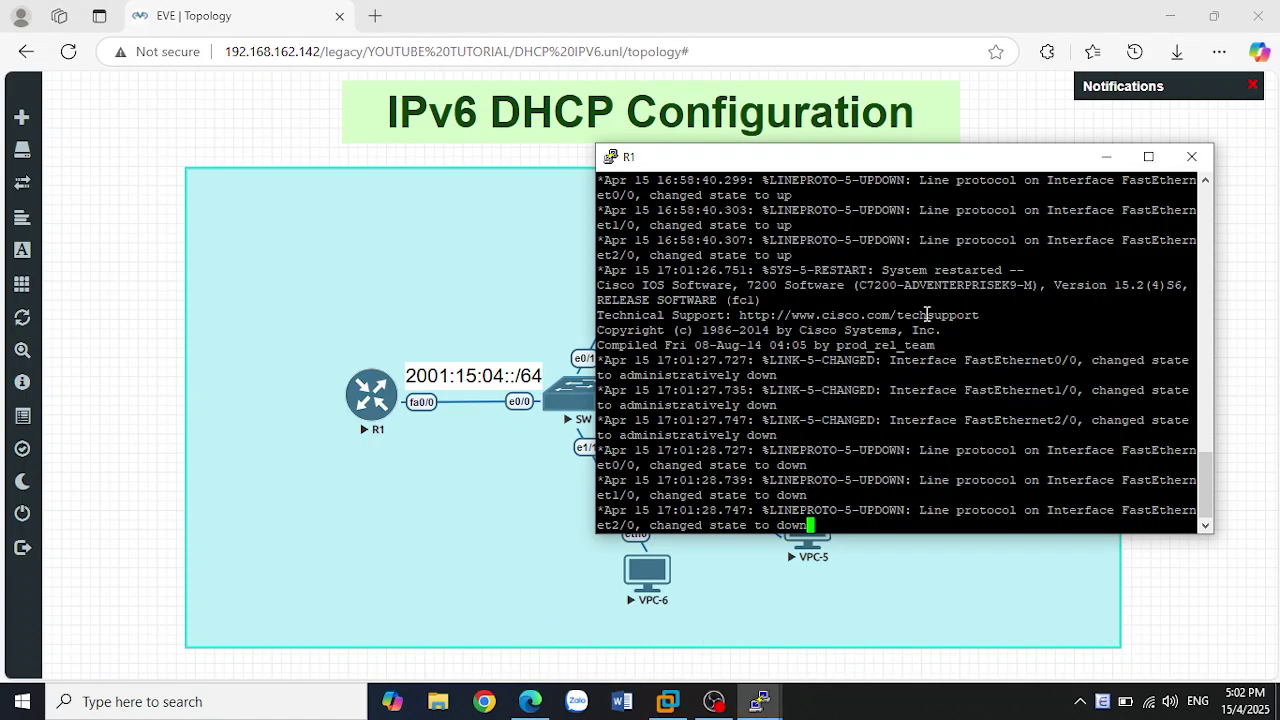
{"action": "key", "text": "Return"}
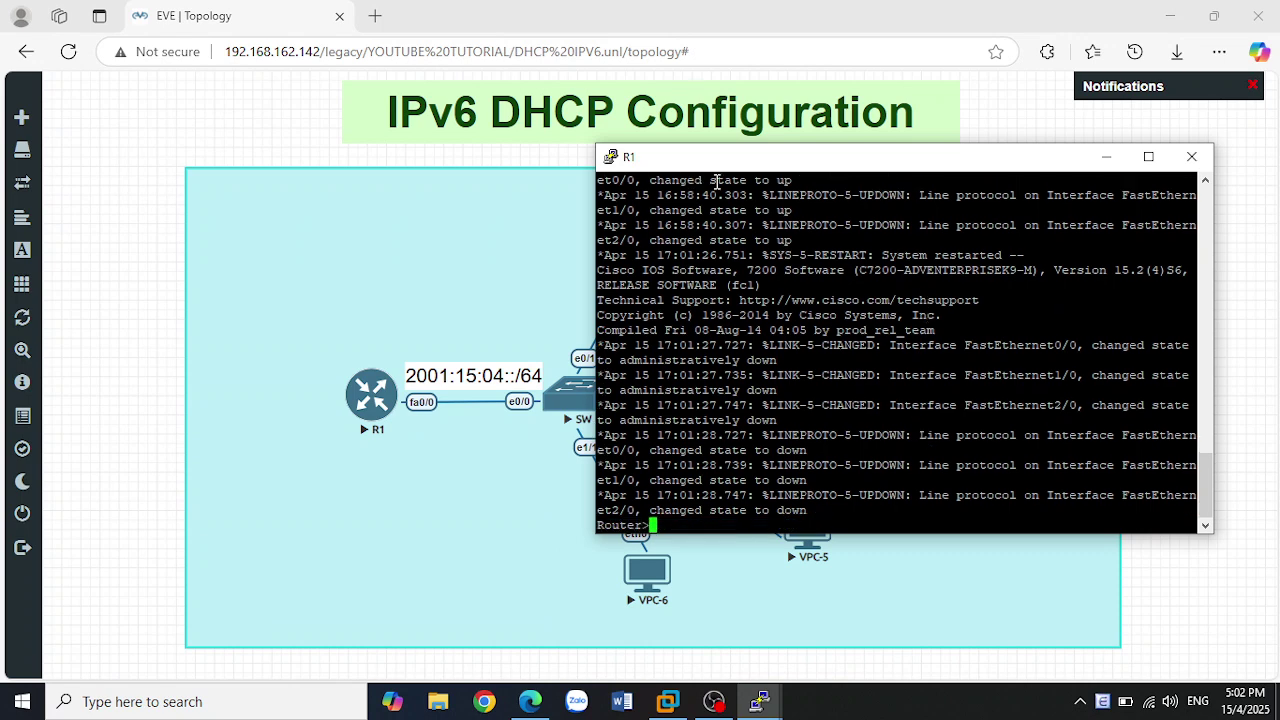
{"action": "left_click_drag", "start_coordinate": [697, 168], "coordinate": [708, 160]}
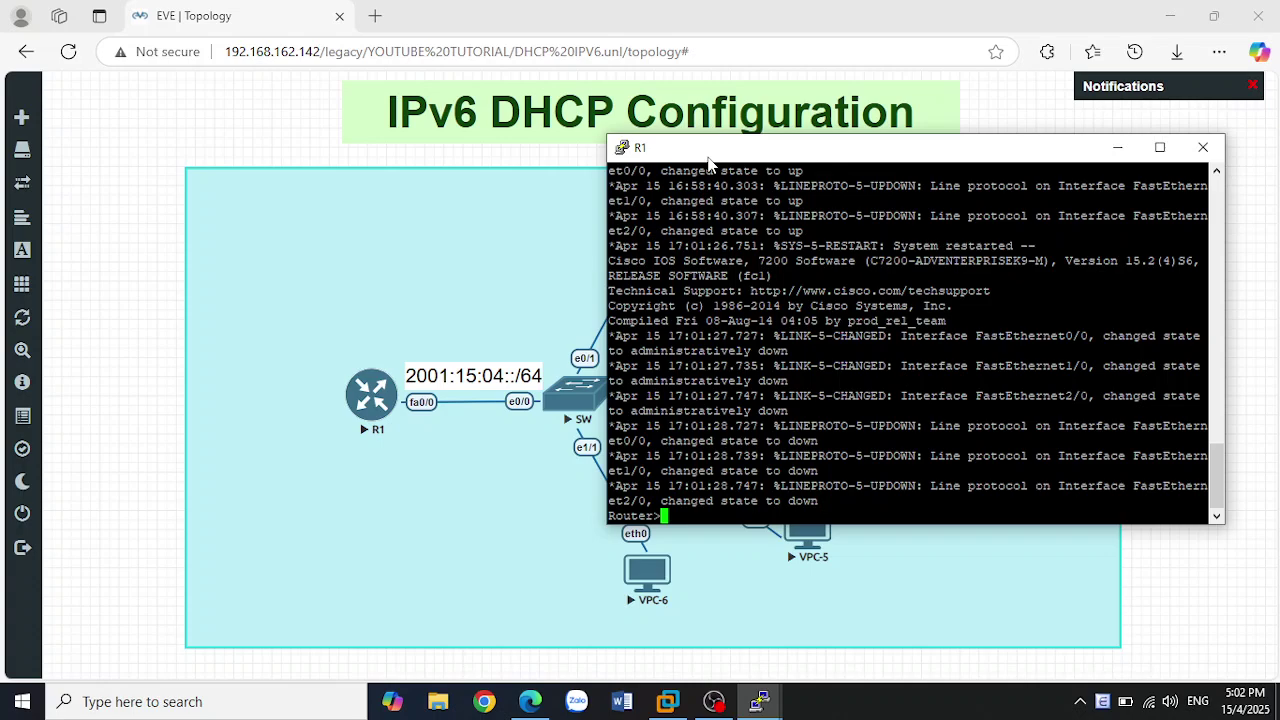
{"action": "left_click_drag", "start_coordinate": [660, 158], "coordinate": [850, 234]}
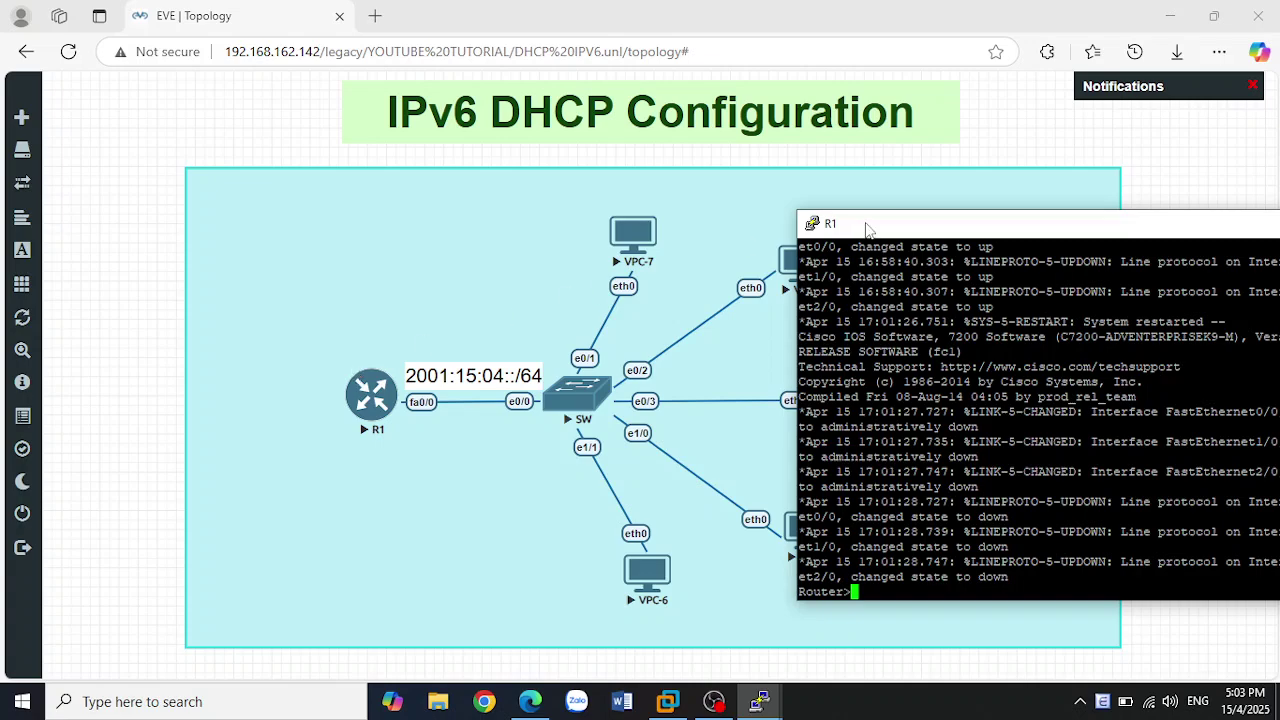
{"action": "left_click_drag", "start_coordinate": [859, 231], "coordinate": [829, 193]}
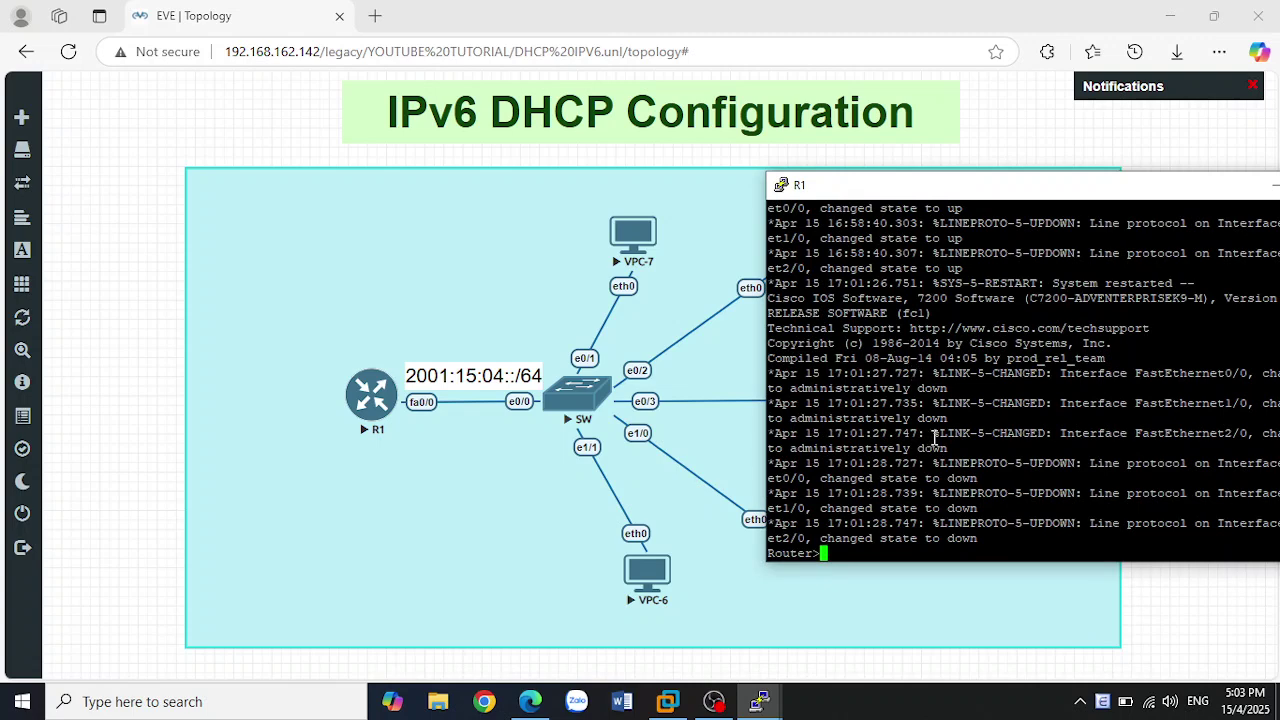
Step: Enter privileged mode and global configuration mode on R1 using en and conf t
{"action": "type", "text": "en"}
{"action": "key", "text": "Return"}
{"action": "type", "text": "conf"}
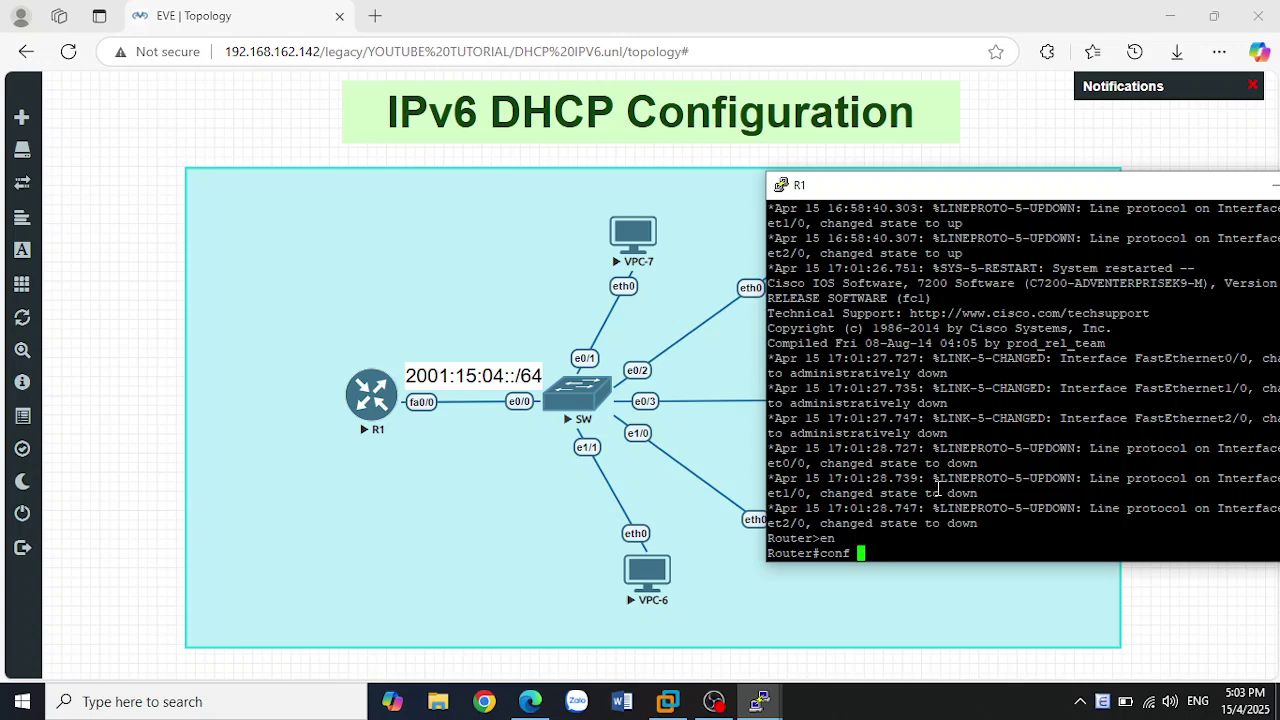
{"action": "type", "text": "t"}
{"action": "key", "text": "Return"}
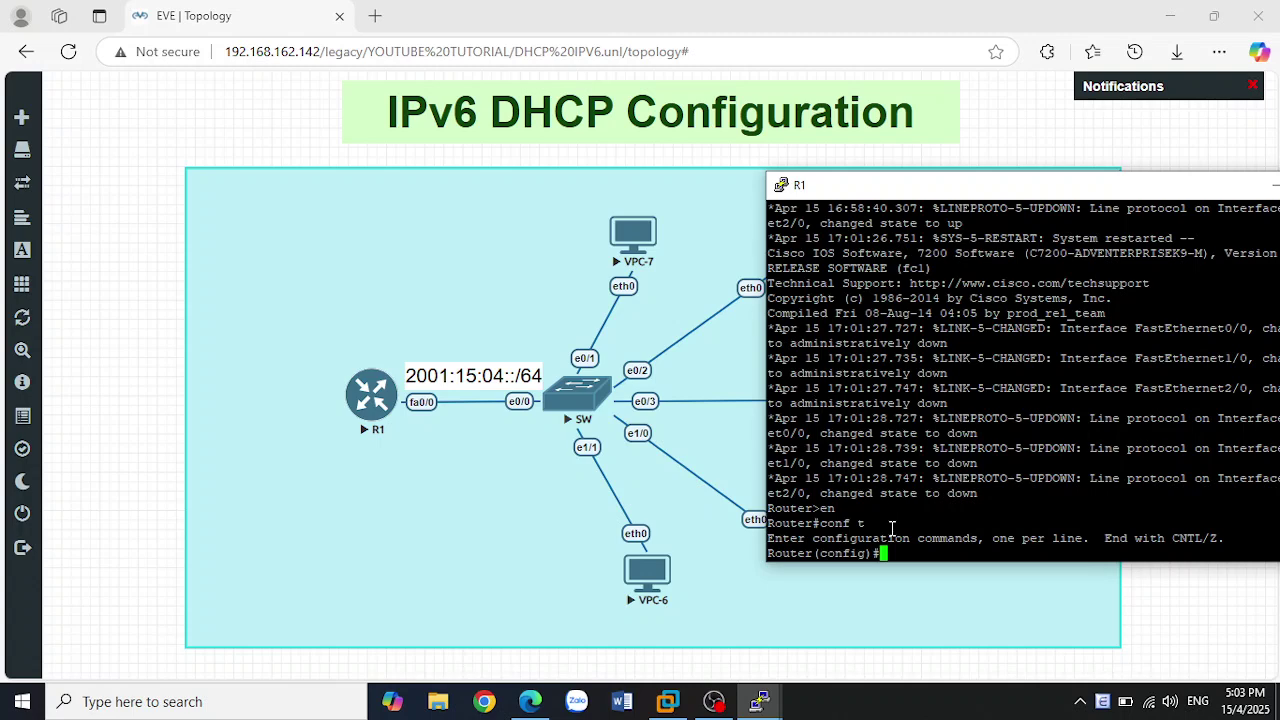
{"action": "left_click_drag", "start_coordinate": [892, 190], "coordinate": [831, 191]}
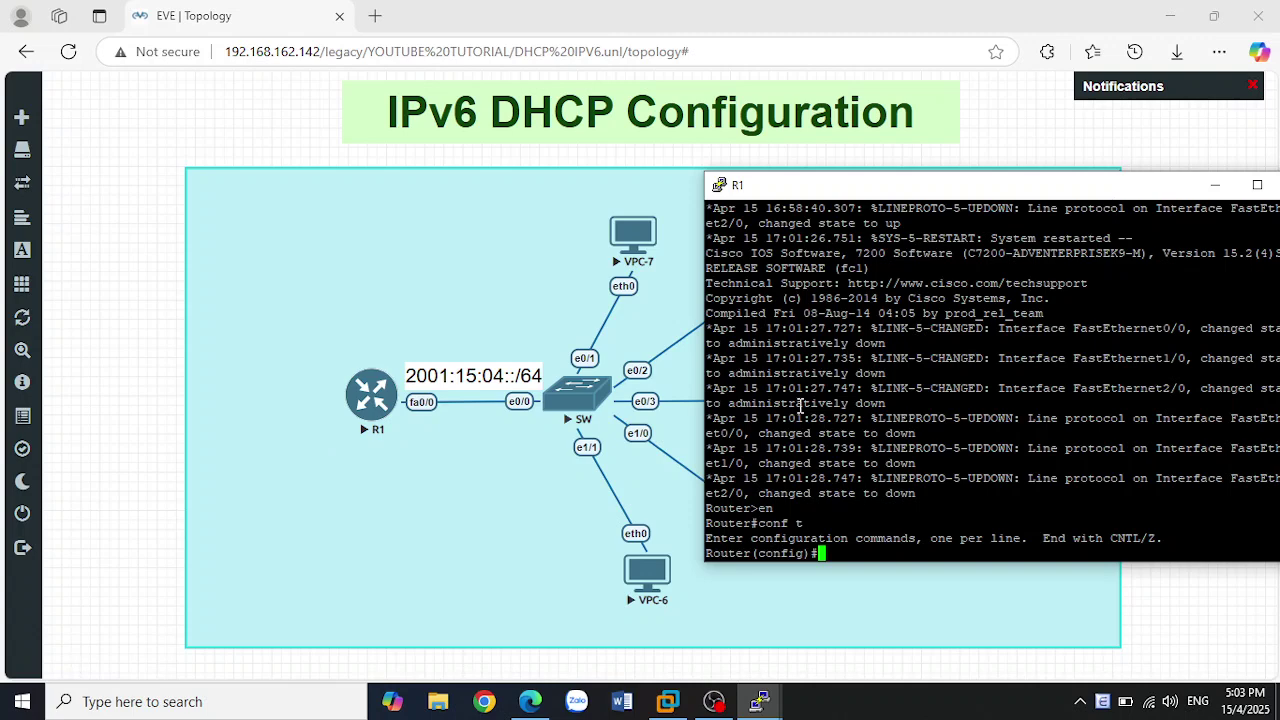
Step: Assign the IPv6 address 2001:15:04::2025/64 to R1's interface f0/0
{"action": "type", "text": "int"}
{"action": "type", "text": "f0/0"}
{"action": "key", "text": "Return"}
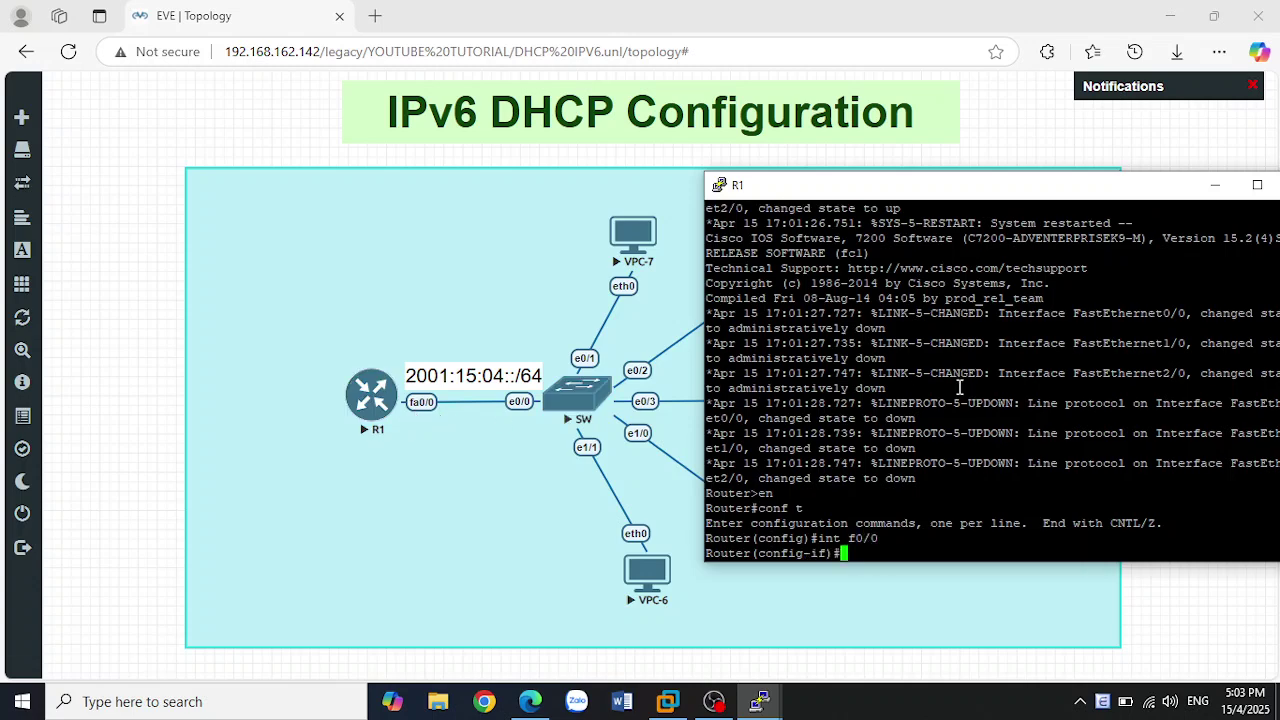
{"action": "type", "text": "ipv6 add"}
{"action": "type", "text": "2001"}
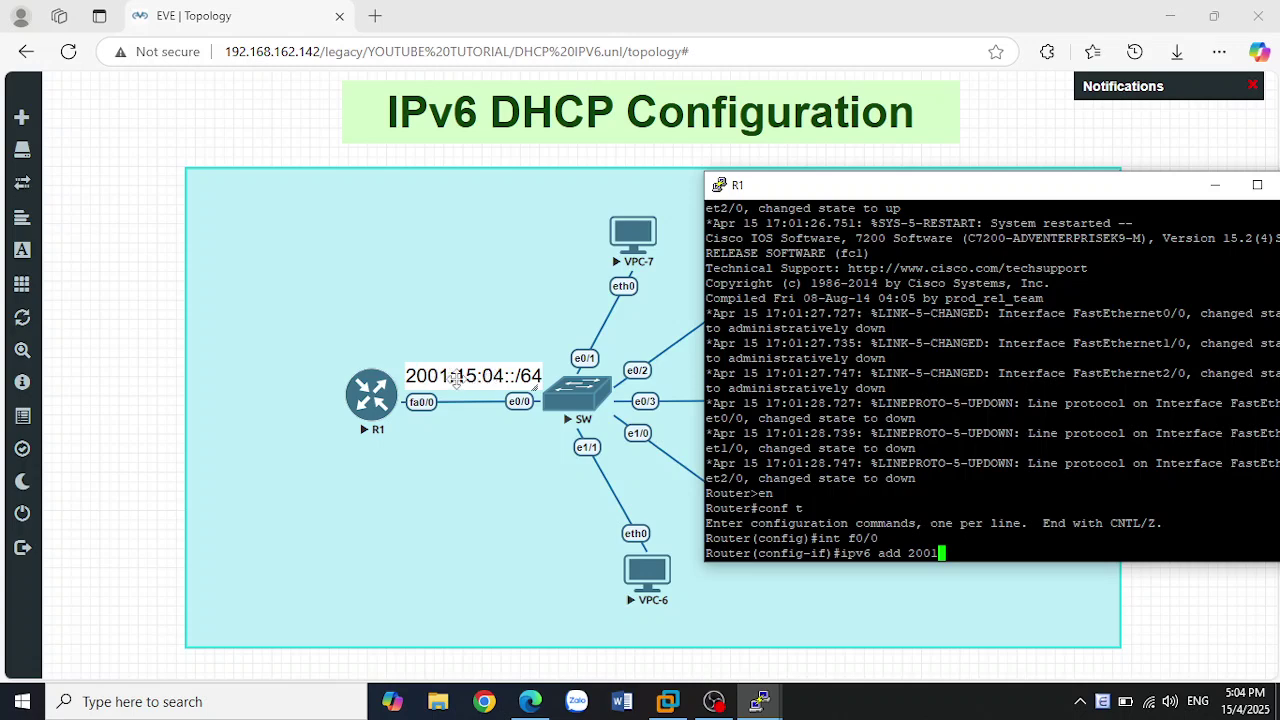
{"action": "type", "text": ":"}
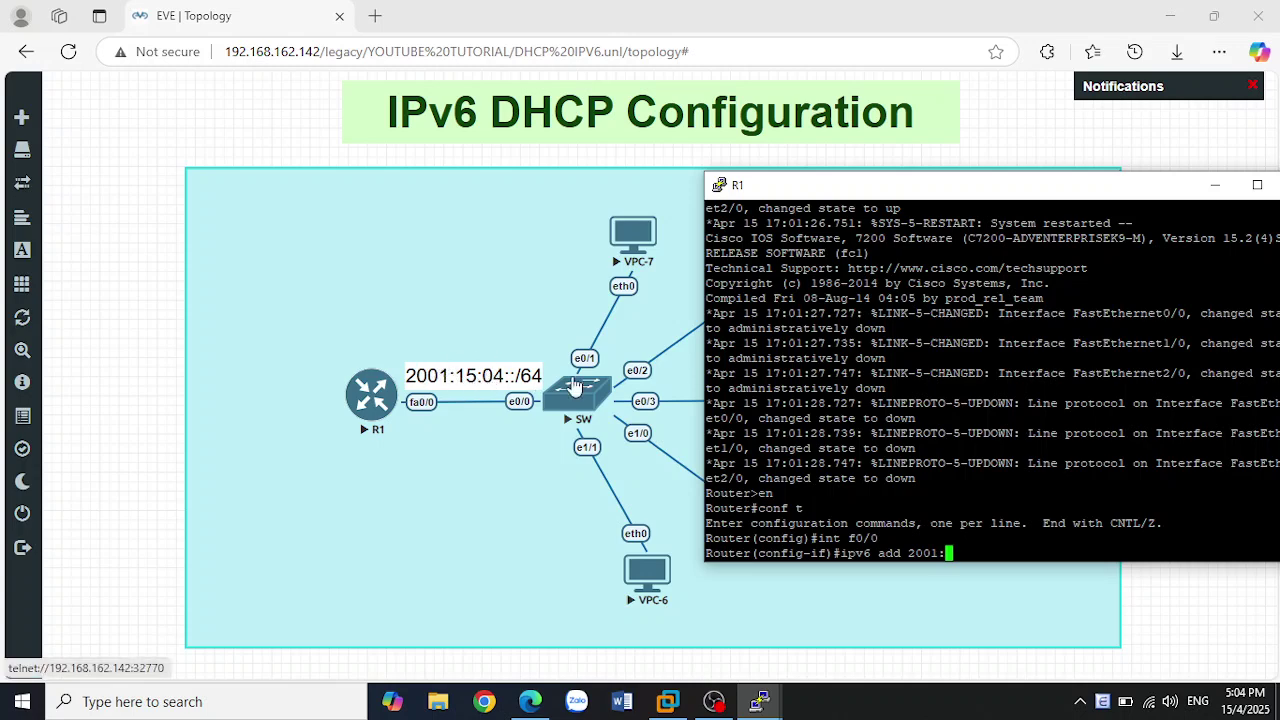
{"action": "type", "text": "15:04::2025"}
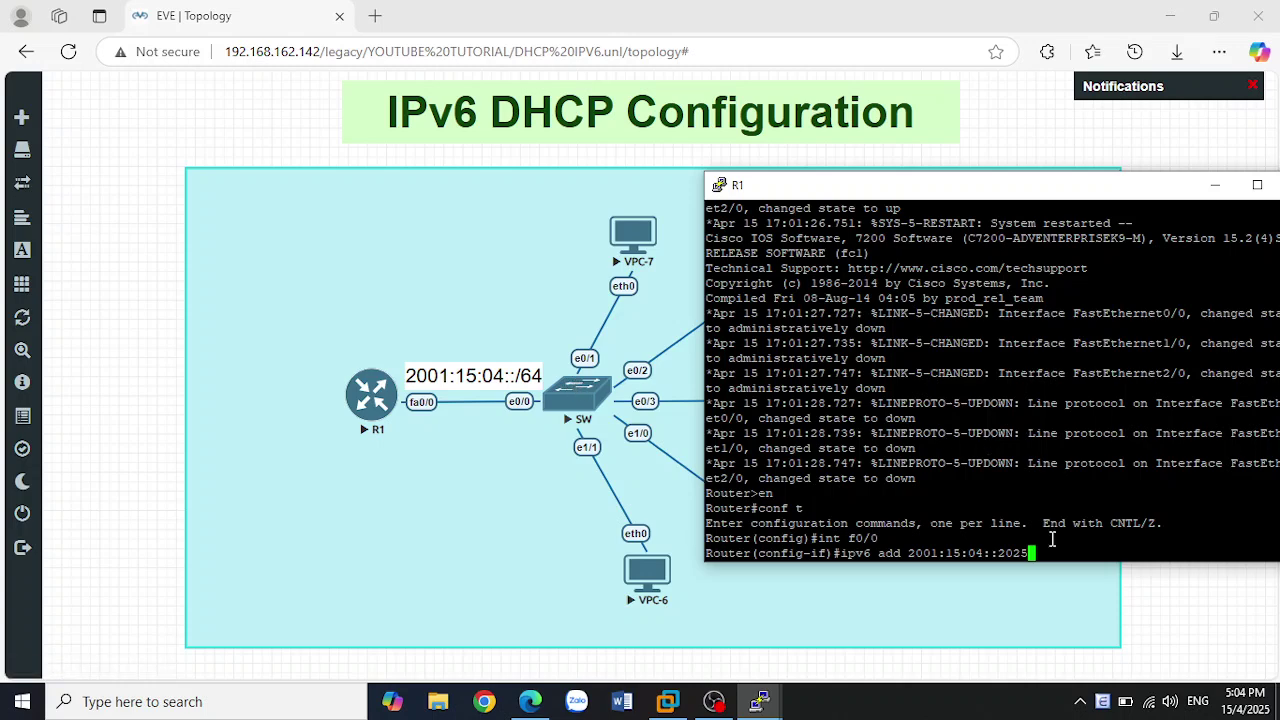
{"action": "type", "text": "/64"}
{"action": "key", "text": "Return"}
{"action": "left_click_drag", "start_coordinate": [1060, 540], "coordinate": [834, 538]}
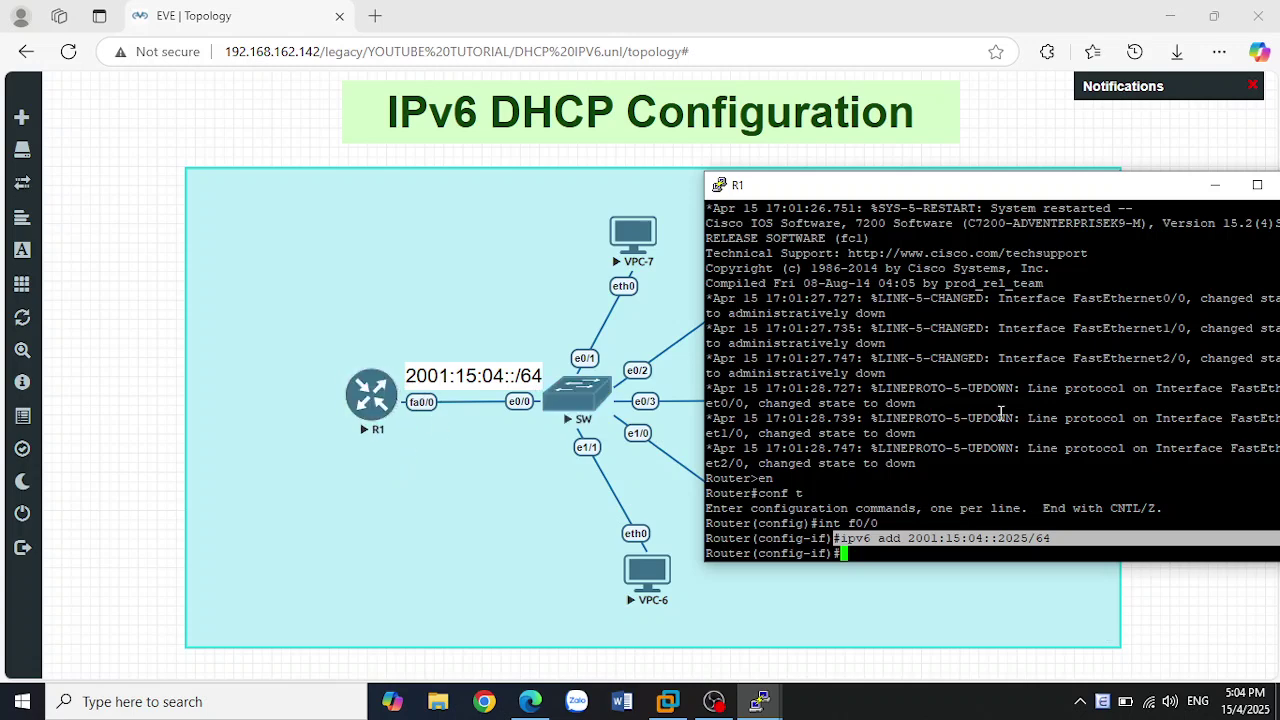
{"action": "left_click", "coordinate": [895, 546]}
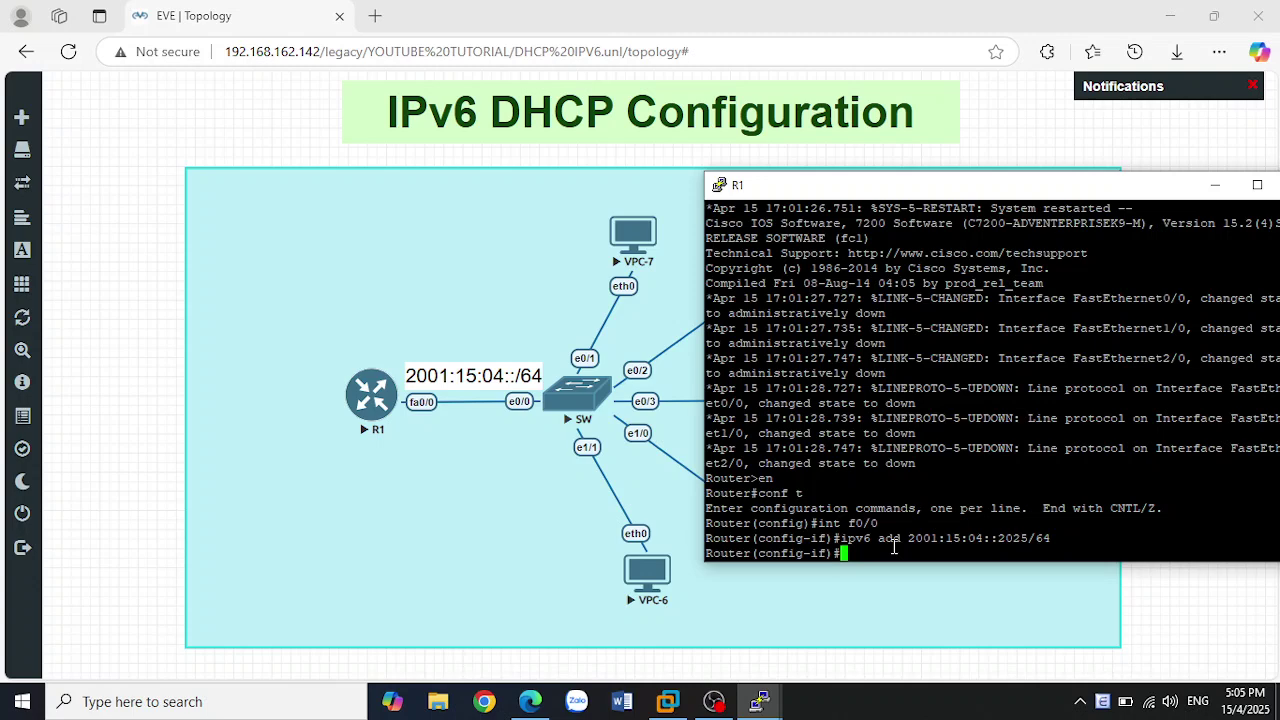
Step: Enable R1's interface f0/0 with no sh and exit to global configuration mode
{"action": "type", "text": "no sh"}
{"action": "key", "text": "Return"}
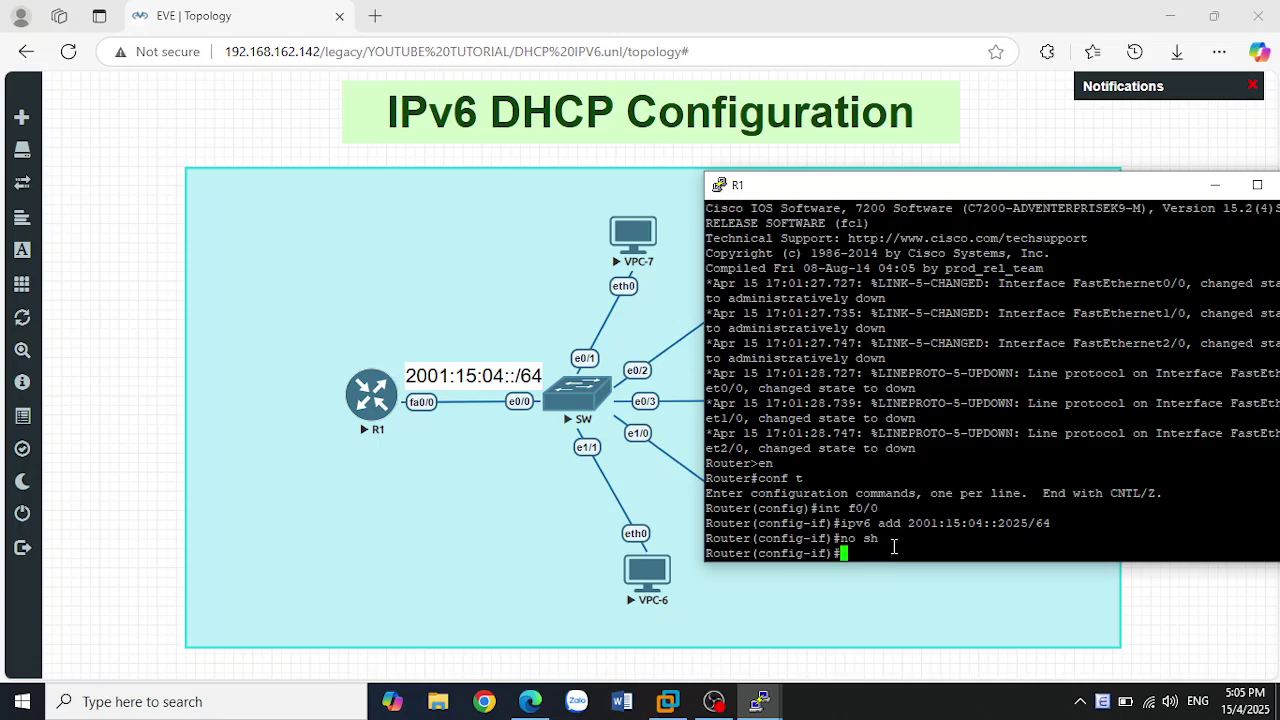
{"action": "type", "text": "ex"}
{"action": "key", "text": "Return"}
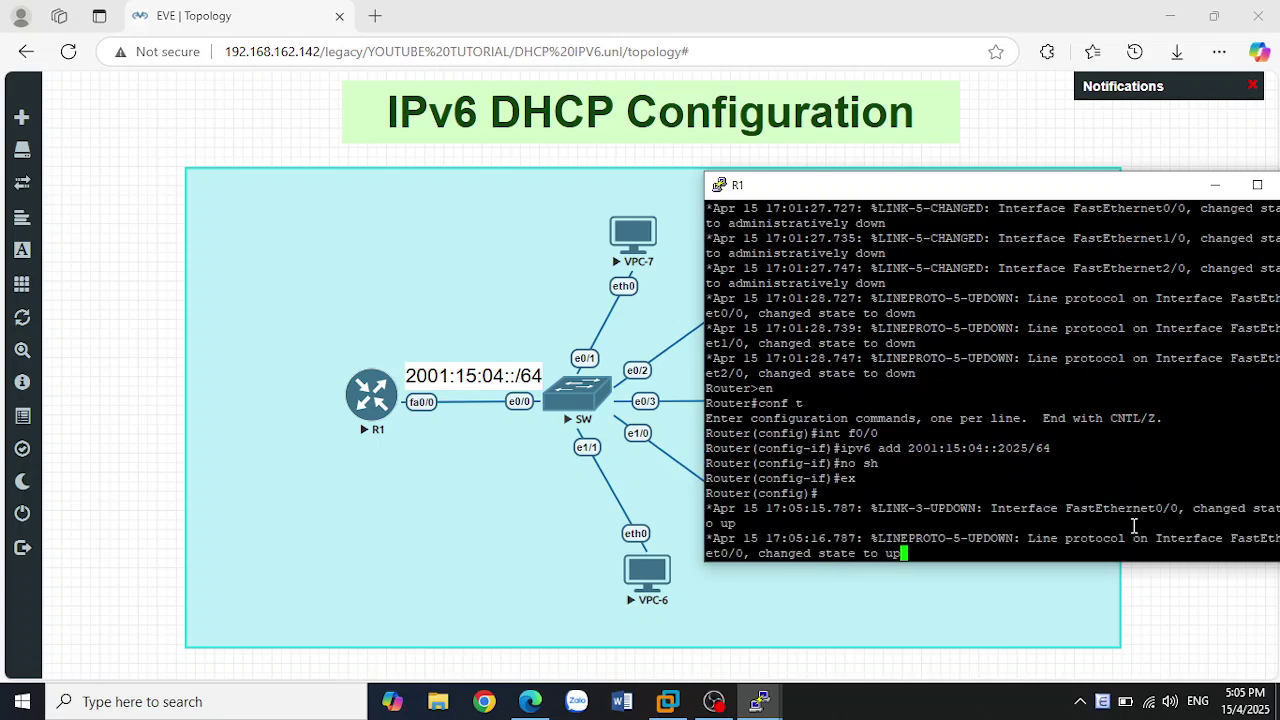
{"action": "left_click_drag", "start_coordinate": [1054, 198], "coordinate": [984, 189]}
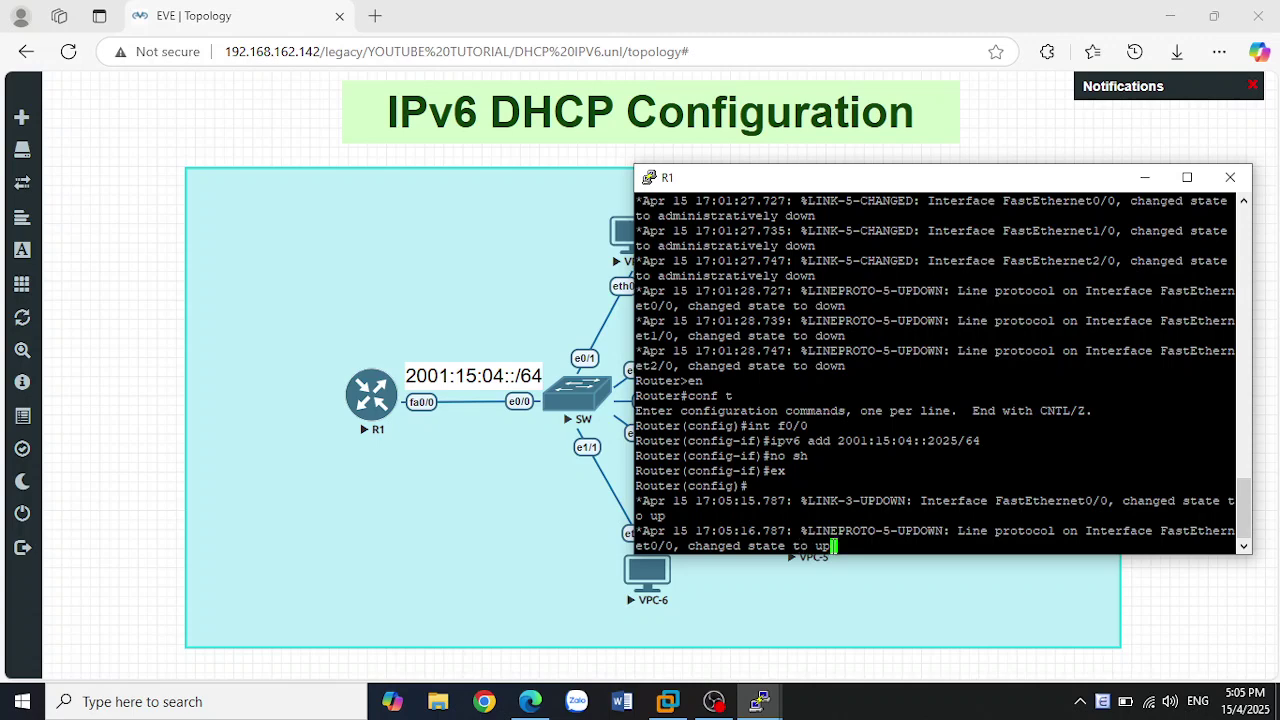
Step: Display a brief summary of R1's IPv6 interfaces with do sh ipv6 in br
{"action": "key", "text": "Return"}
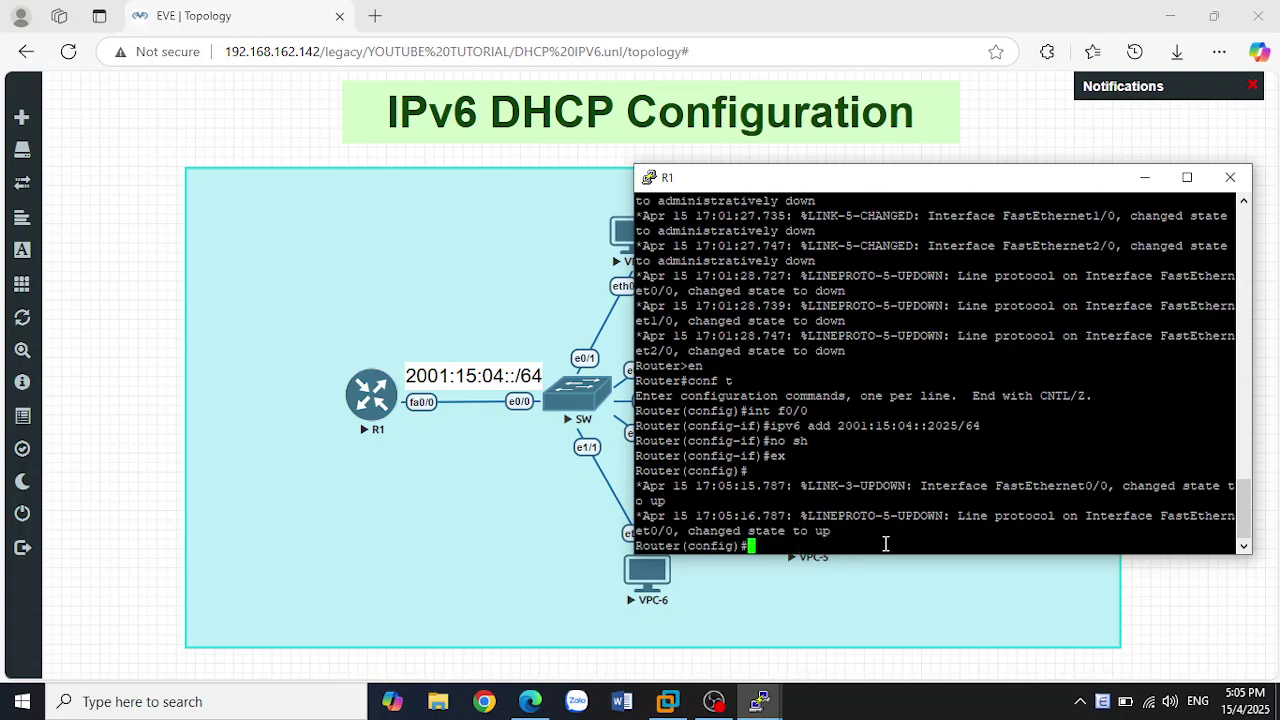
{"action": "type", "text": "a"}
{"action": "key", "text": "BackSpace"}
{"action": "type", "text": "do"}
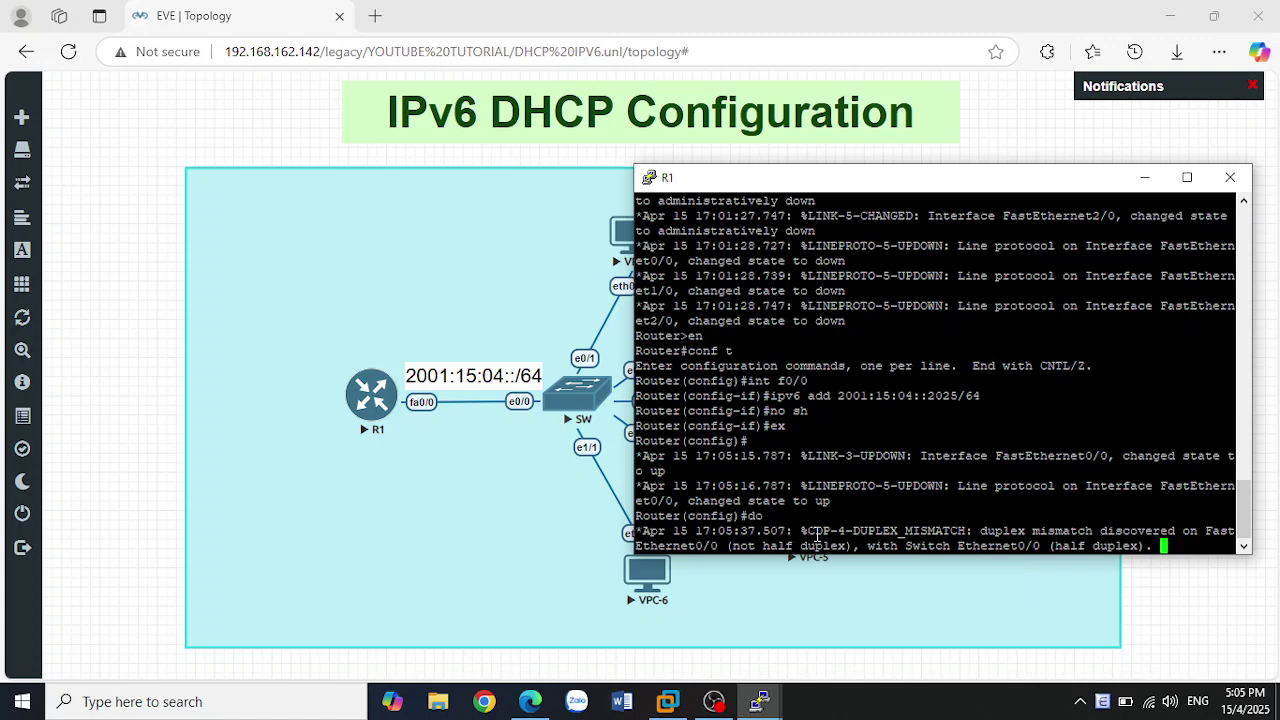
{"action": "key", "text": "Return"}
{"action": "type", "text": "do sh "}
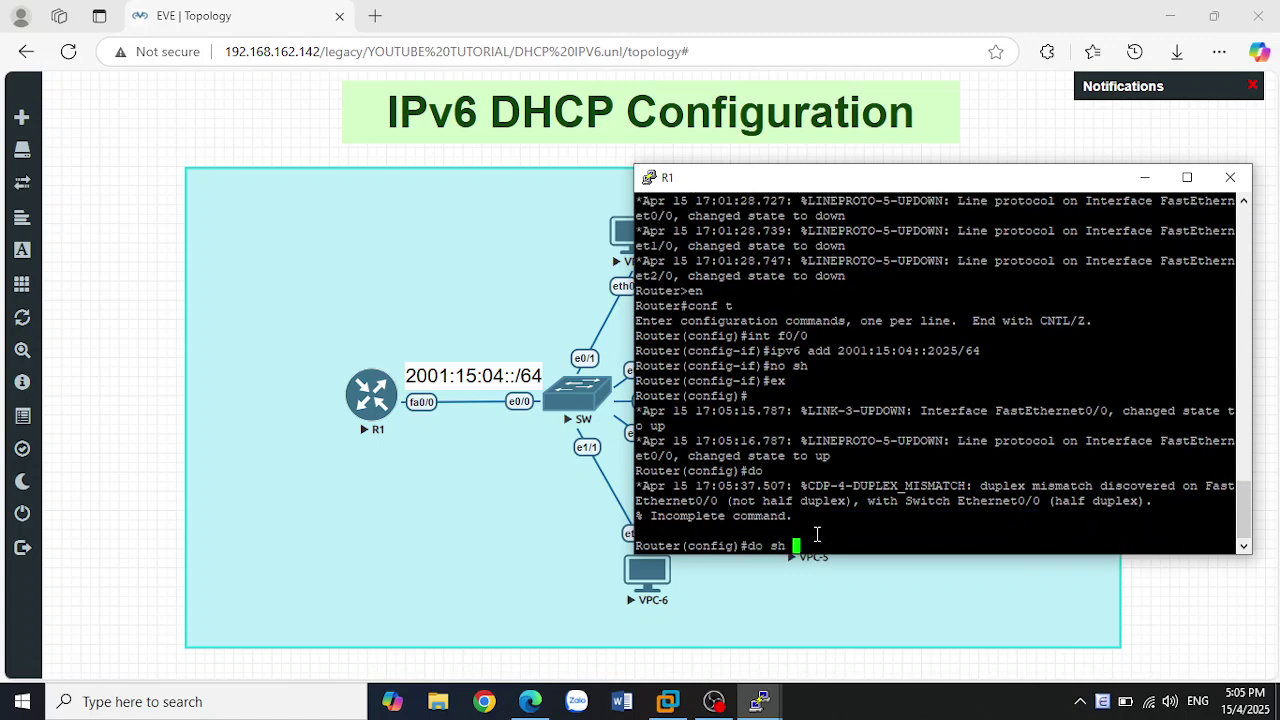
{"action": "type", "text": "ipv6 in brief"}
{"action": "key", "text": "BackSpace"}
{"action": "key", "text": "BackSpace"}
{"action": "key", "text": "BackSpace"}
{"action": "left_click_drag", "start_coordinate": [846, 545], "coordinate": [746, 541]}
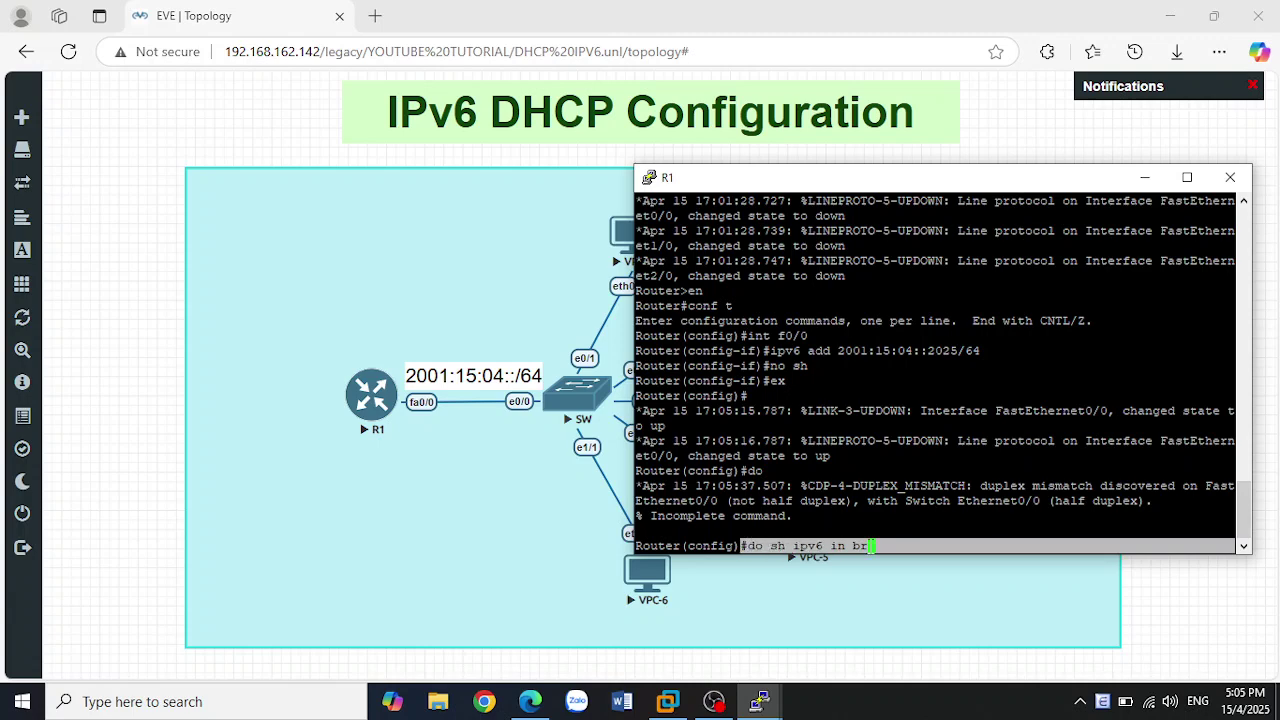
{"action": "left_click", "coordinate": [883, 545]}
{"action": "key", "text": "Return"}
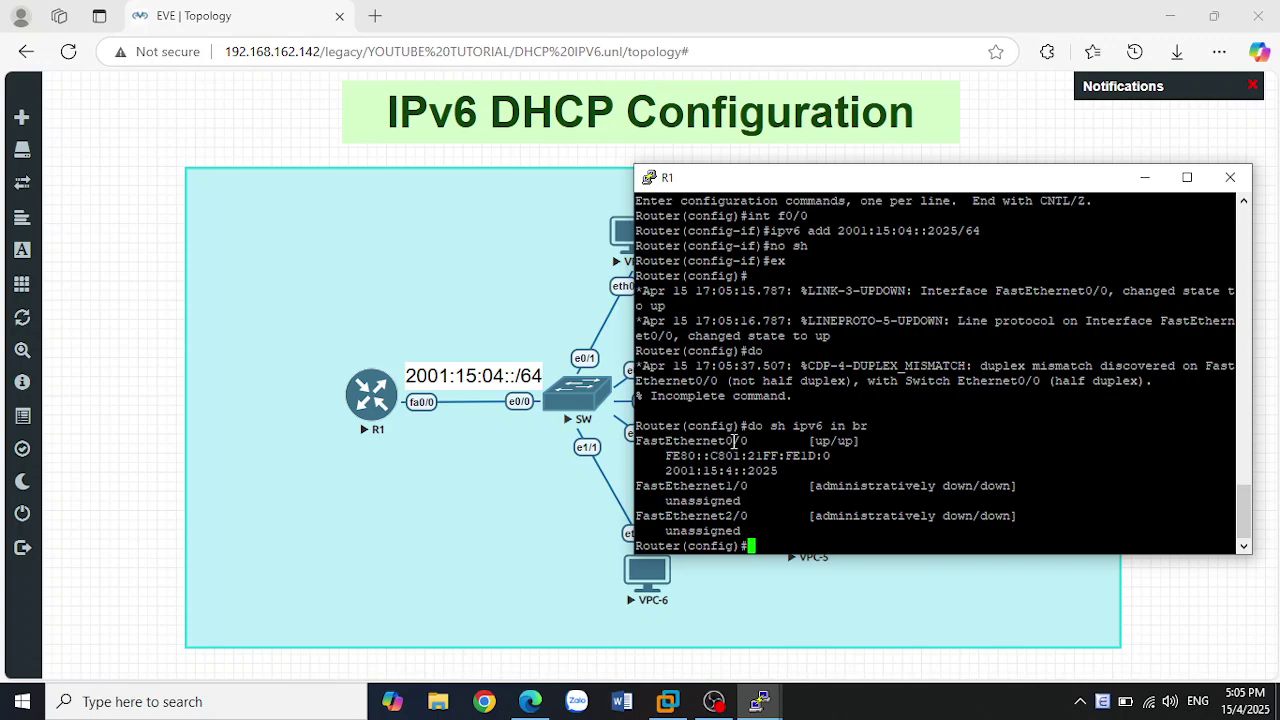
Step: Check the status of FastEthernet0/0 in the interface summary and shift R1's console window away from the switch links
{"action": "left_click_drag", "start_coordinate": [638, 444], "coordinate": [750, 444]}
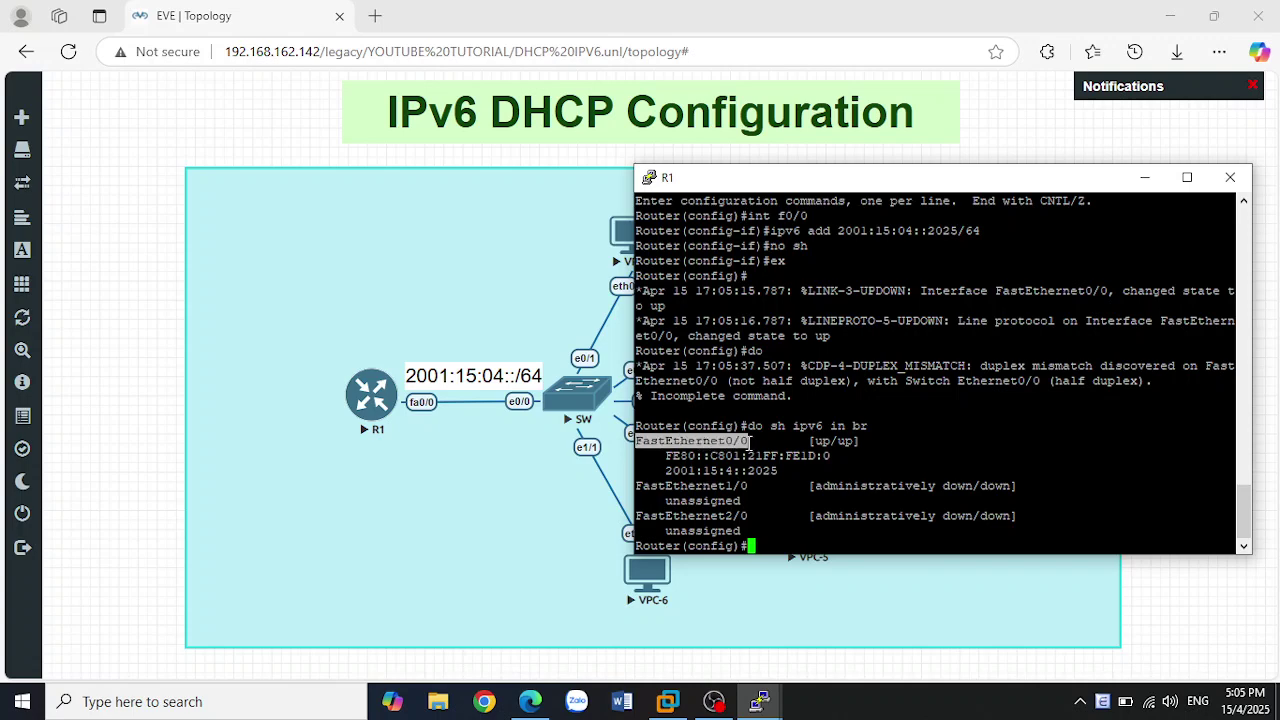
{"action": "double_click", "coordinate": [820, 441]}
{"action": "left_click_drag", "start_coordinate": [828, 447], "coordinate": [857, 447]}
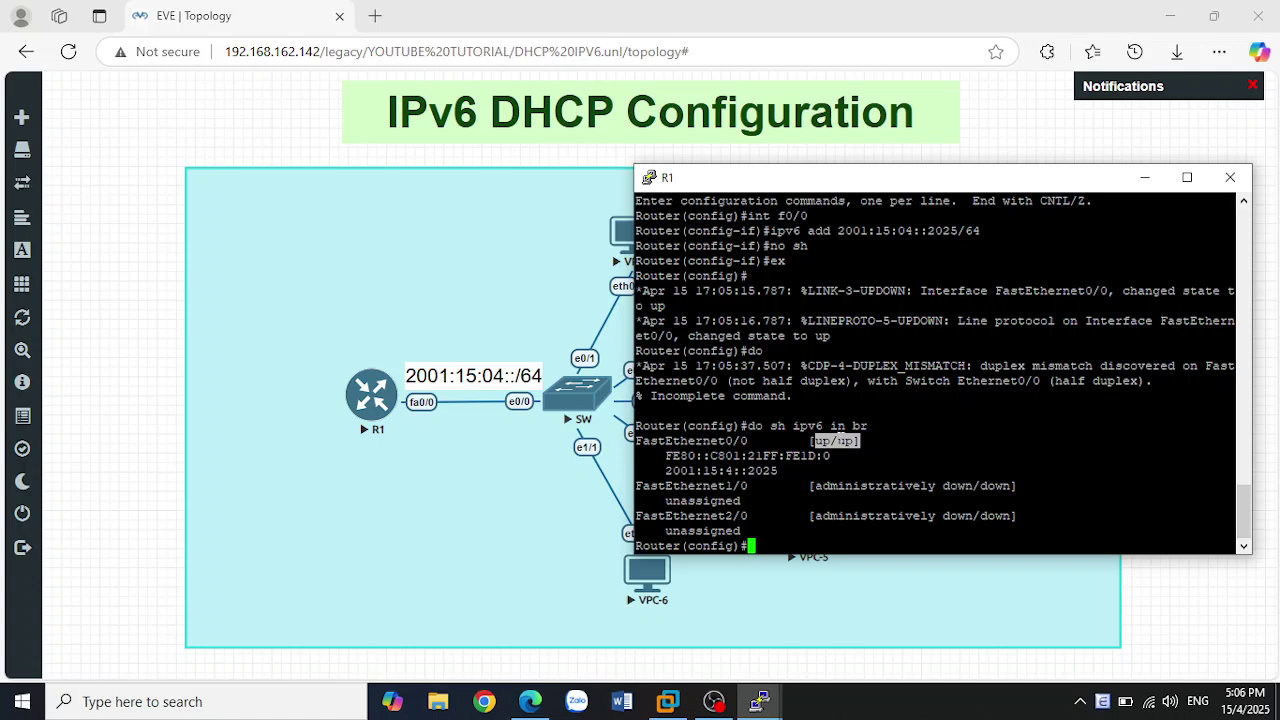
{"action": "left_click_drag", "start_coordinate": [689, 338], "coordinate": [786, 352]}
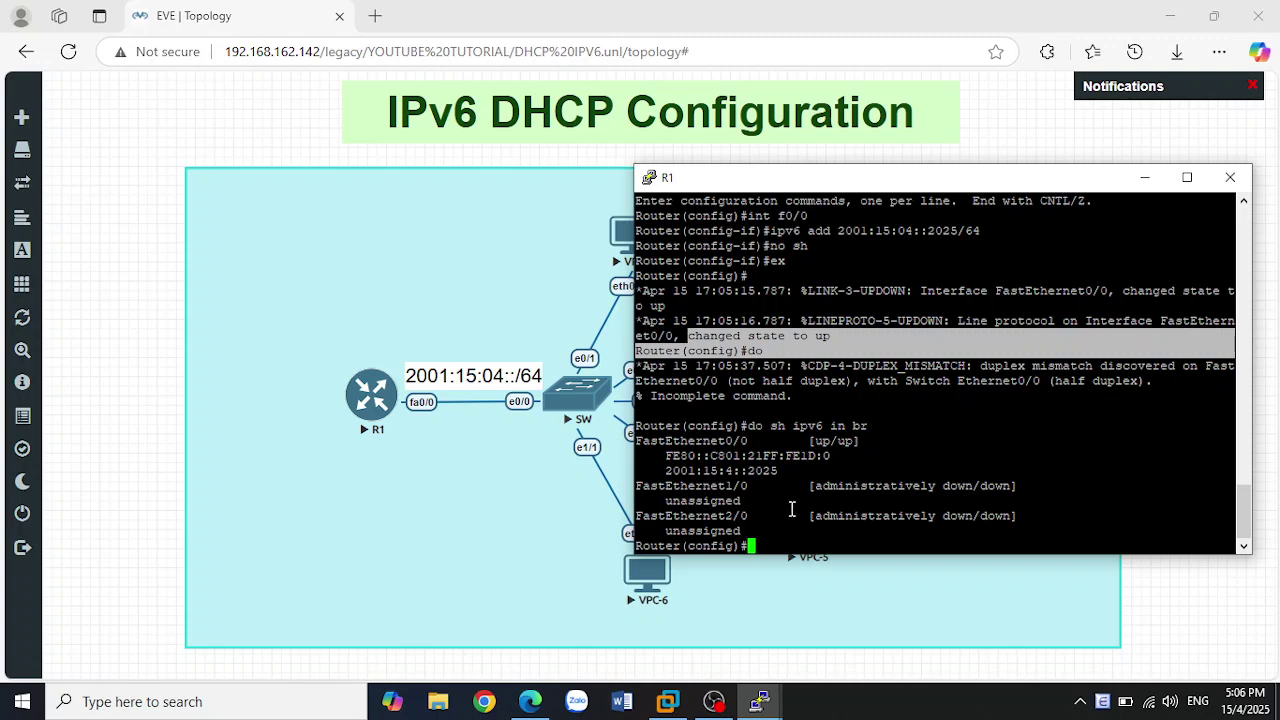
{"action": "left_click_drag", "start_coordinate": [692, 187], "coordinate": [712, 188]}
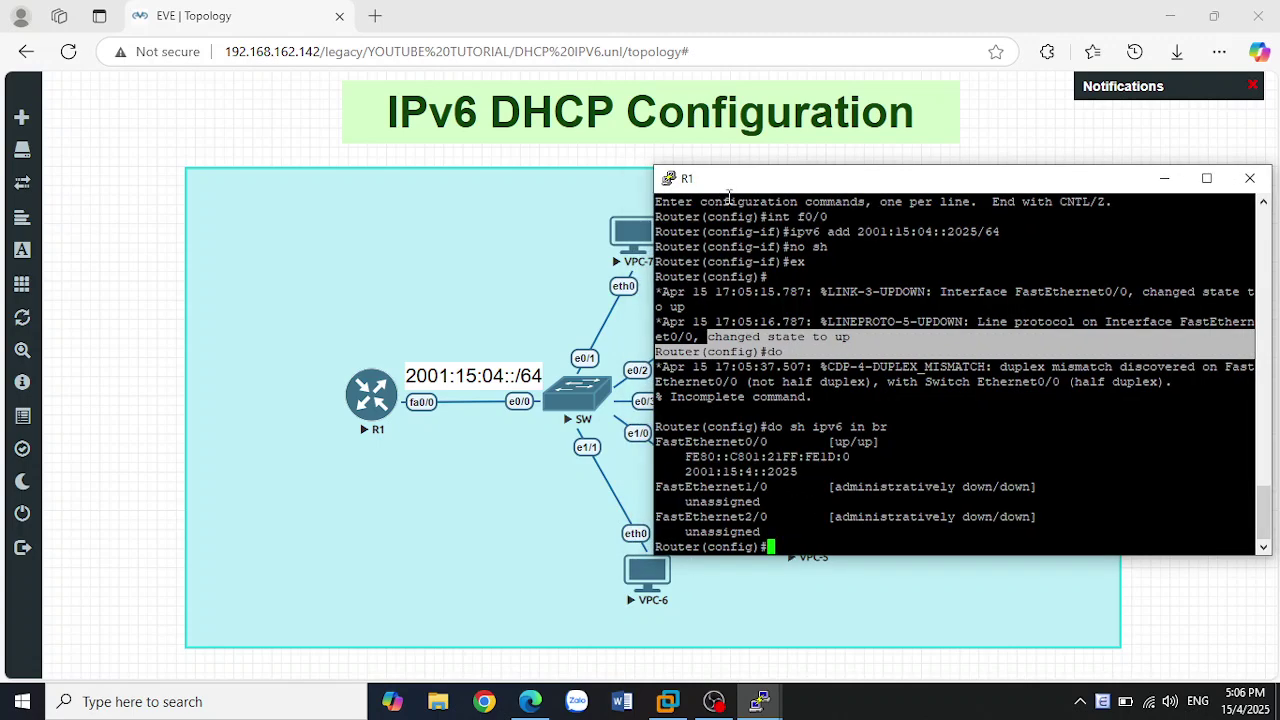
Step: Set the router's hostname to R1 with hostn R1
{"action": "left_click", "coordinate": [849, 535]}
{"action": "key", "text": "Return"}
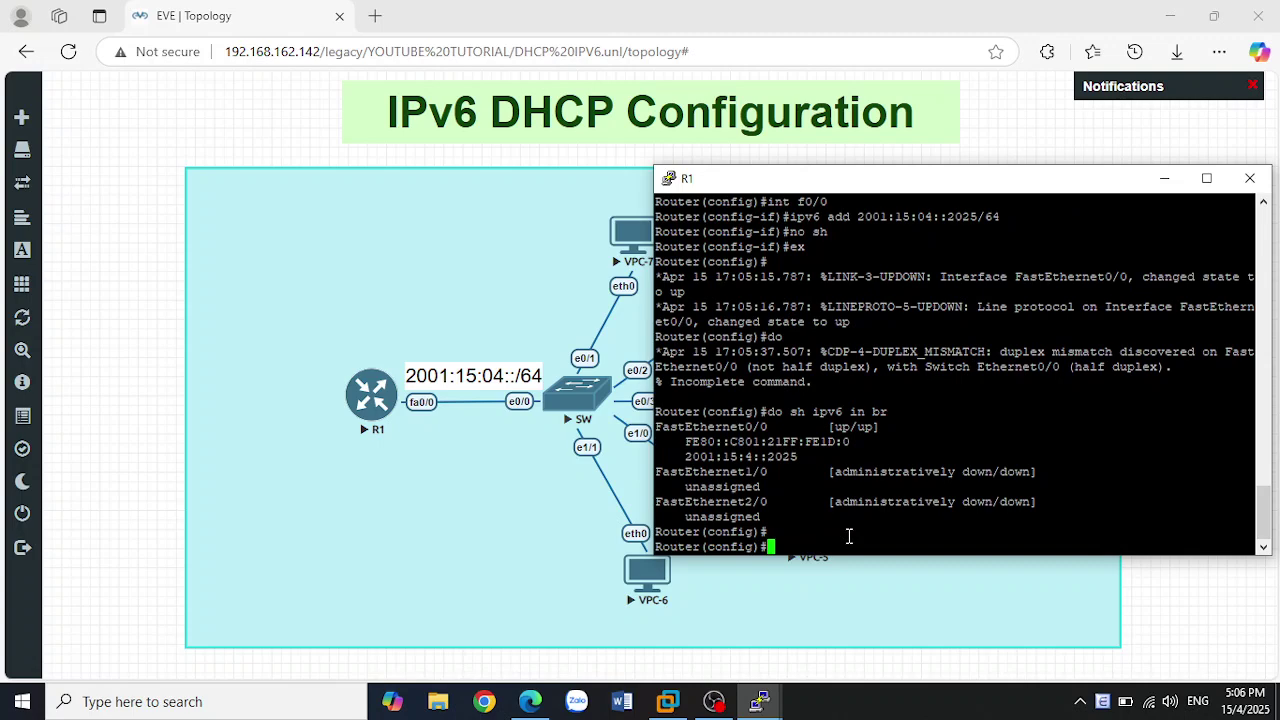
{"action": "type", "text": "hostn R1"}
{"action": "key", "text": "Return"}
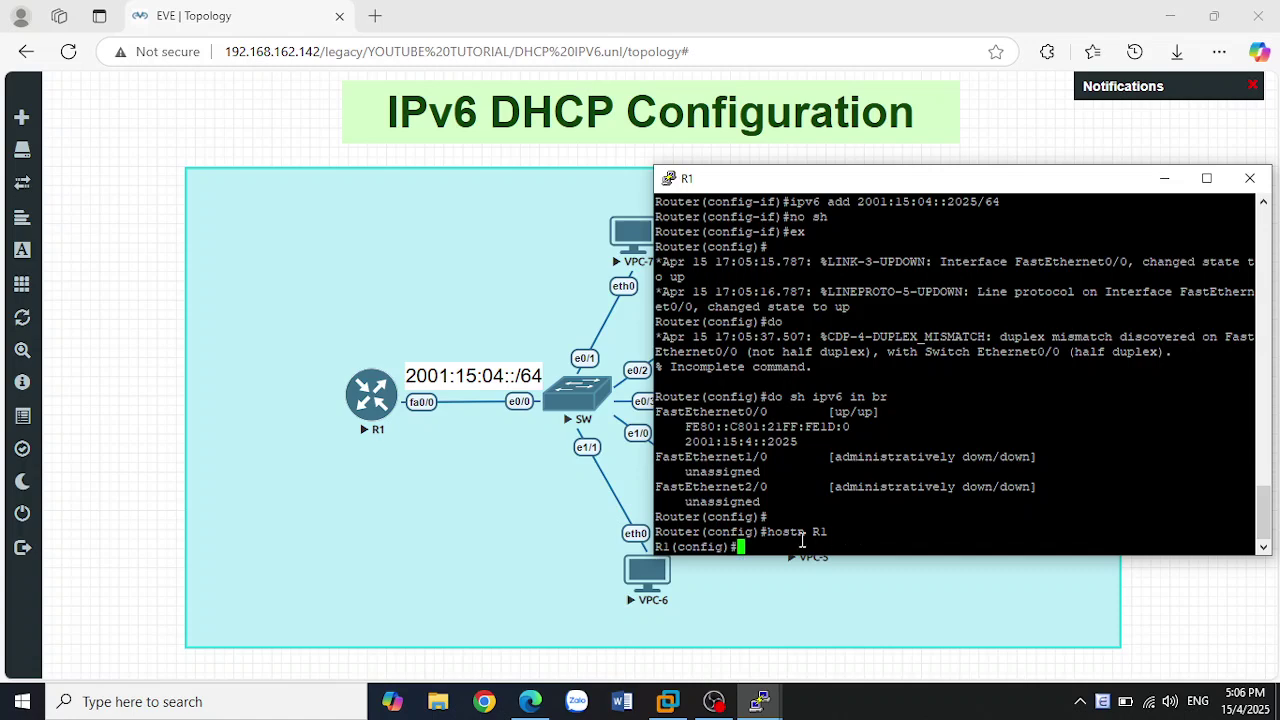
{"action": "left_click_drag", "start_coordinate": [762, 533], "coordinate": [662, 546]}
{"action": "left_click", "coordinate": [828, 537]}
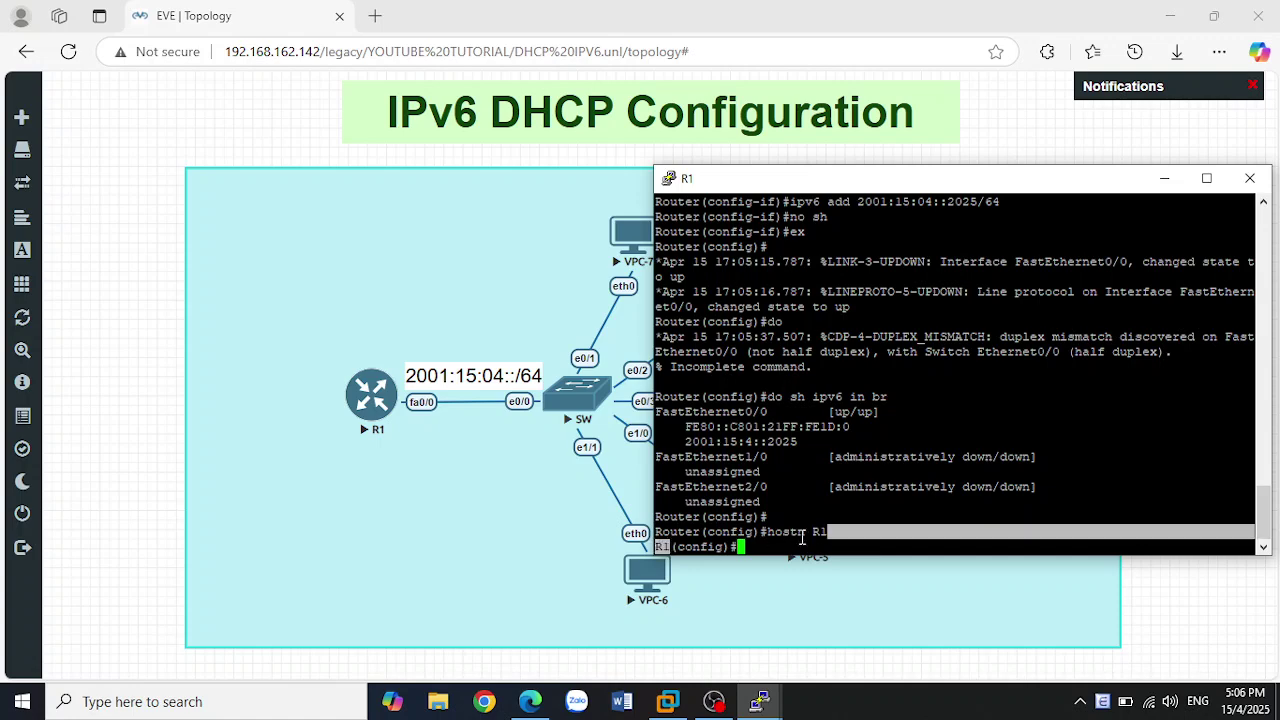
{"action": "left_click", "coordinate": [662, 546]}
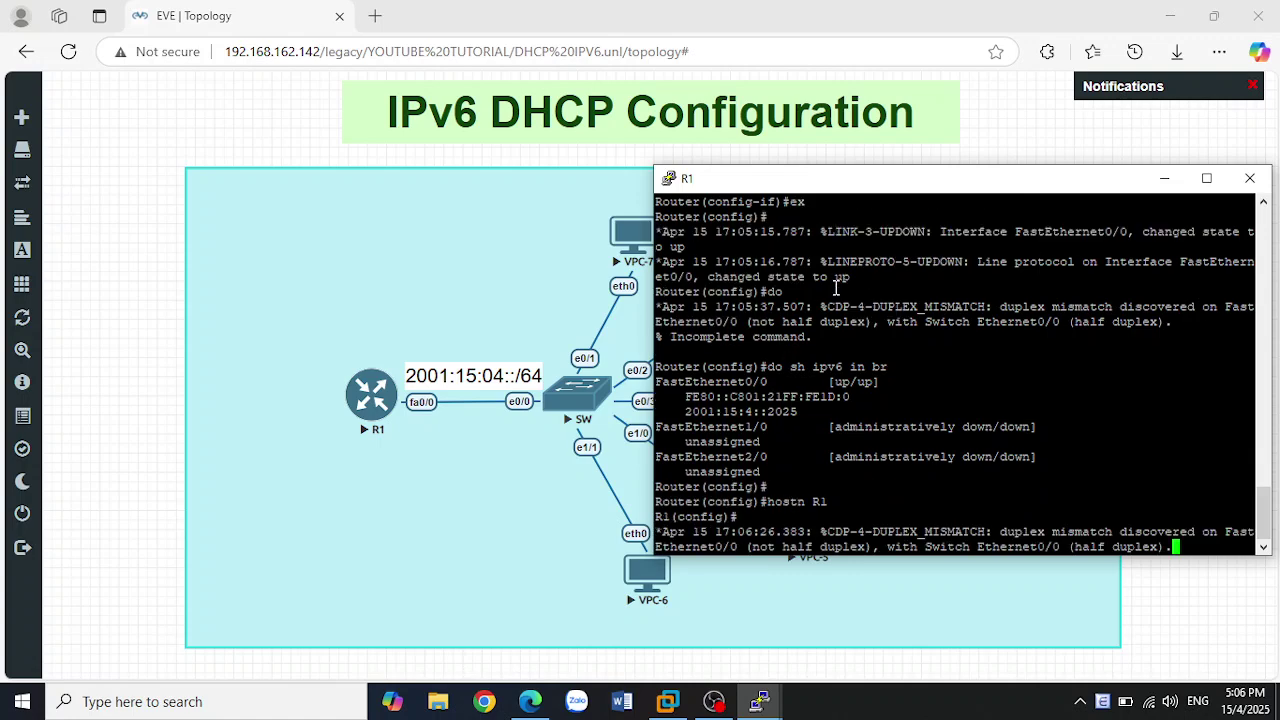
Step: Create an IPv6 DHCP pool named DHCPPOOL on R1 and enter its configuration mode
{"action": "key", "text": "Return"}
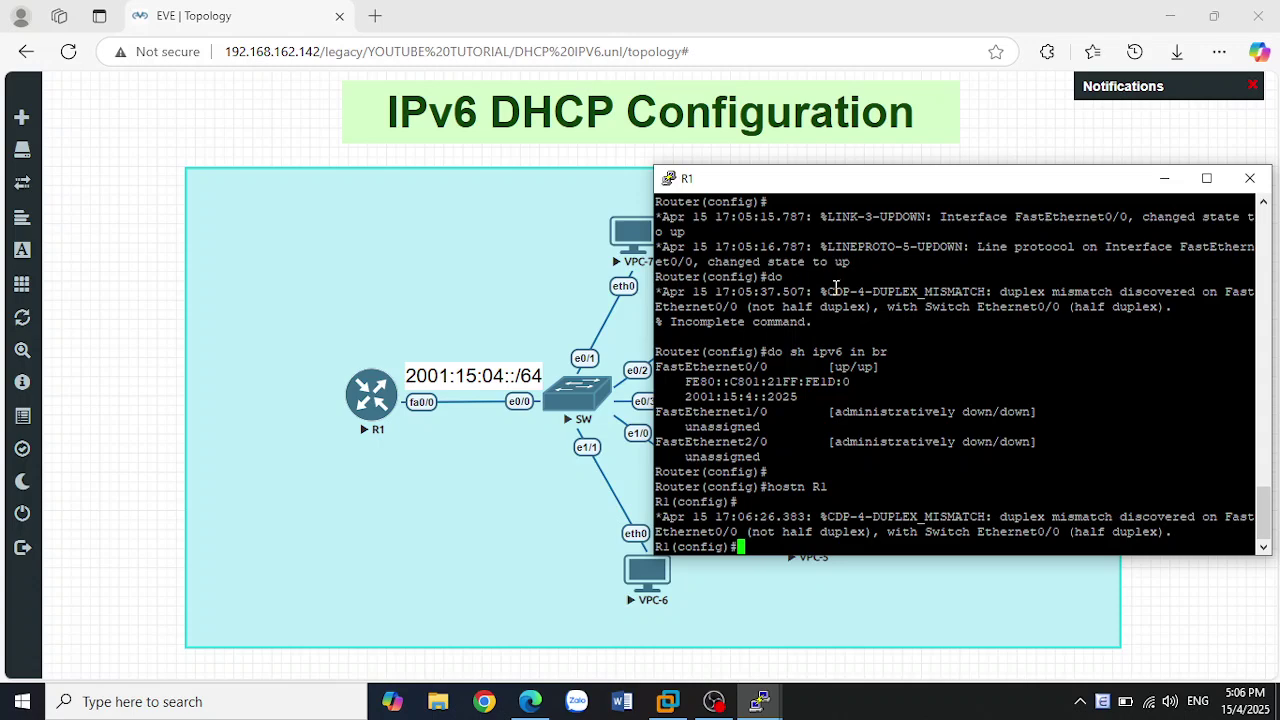
{"action": "type", "text": "ipv6 dhcp pool"}
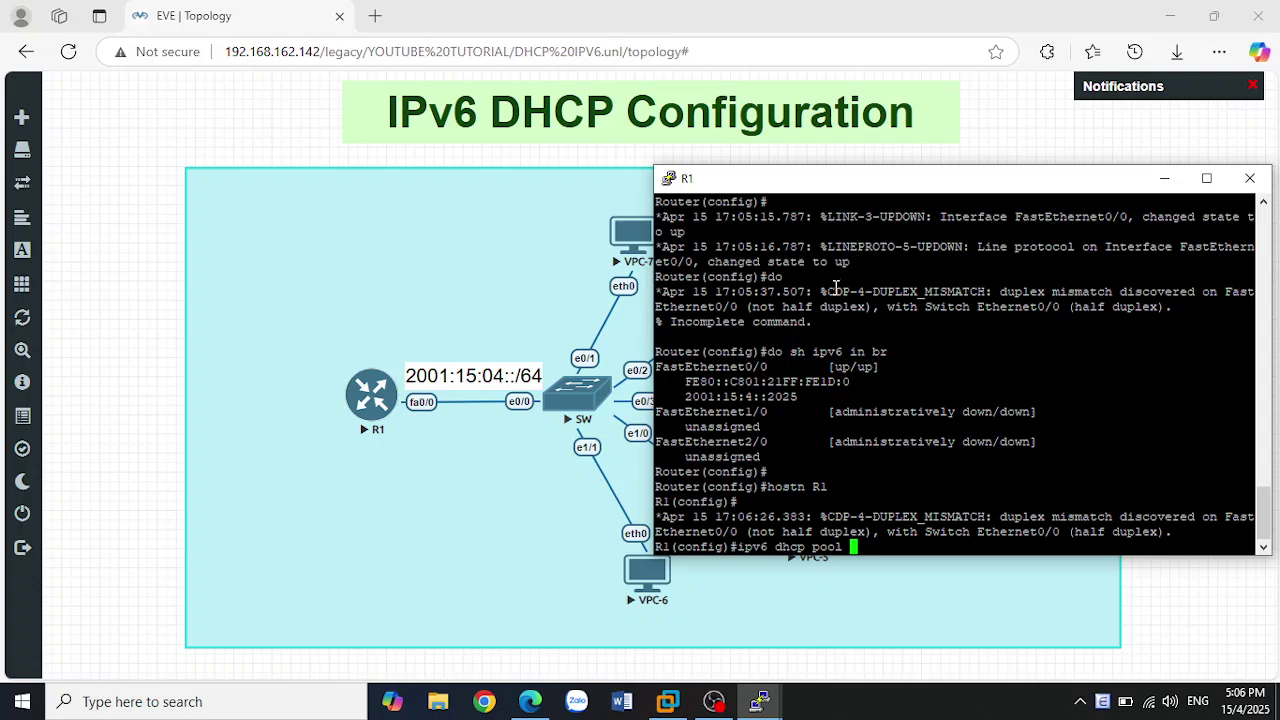
{"action": "type", "text": "DHCPPOOL"}
{"action": "key", "text": "Return"}
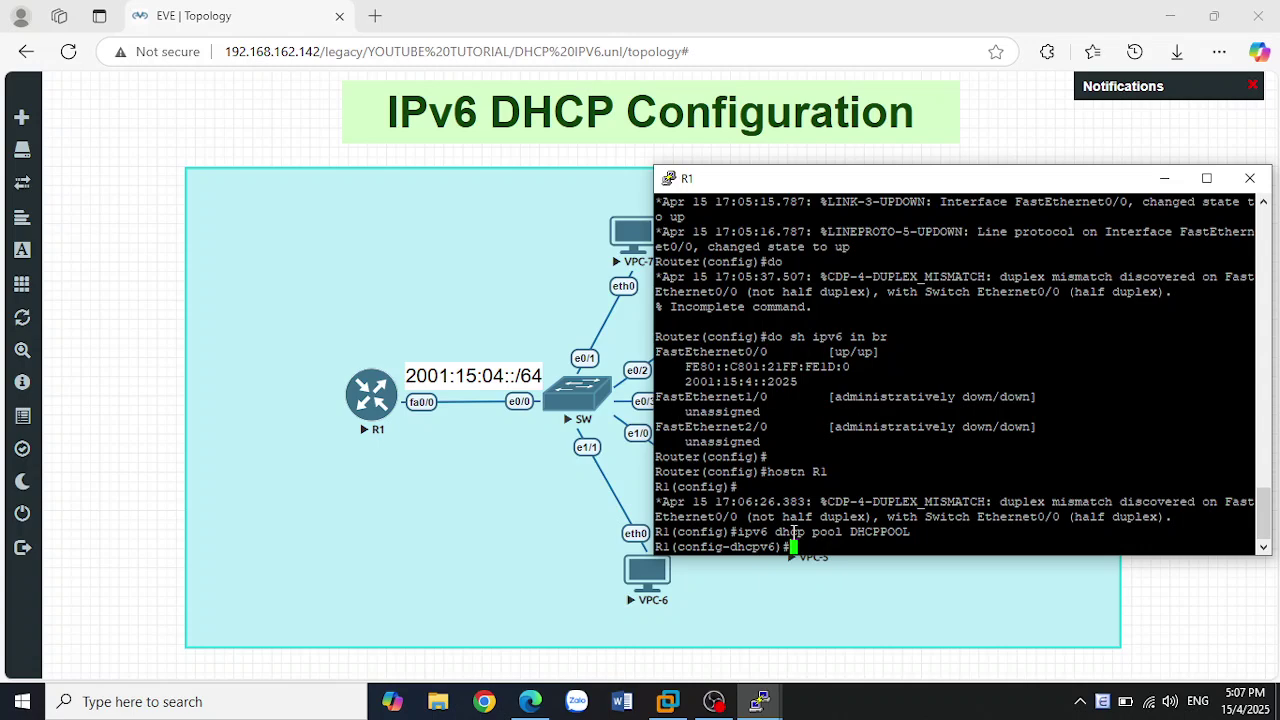
{"action": "type", "text": "address prefix"}
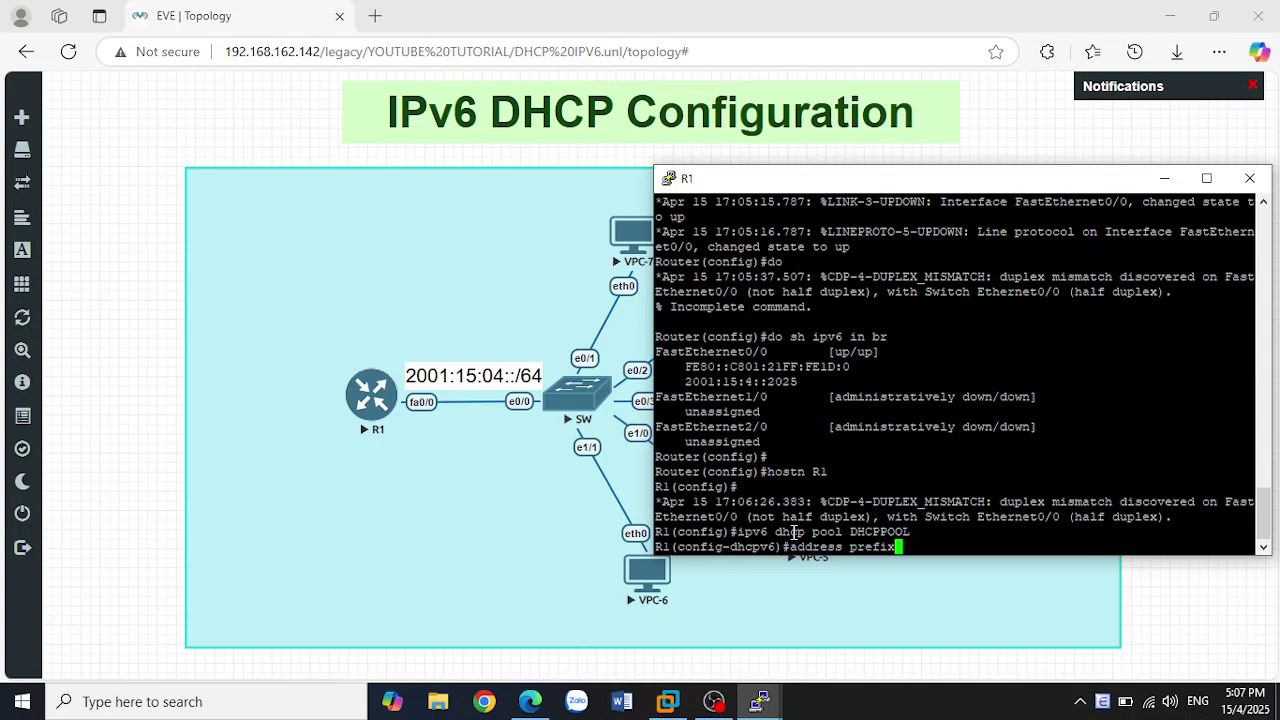
{"action": "key", "text": "BackSpace"}
{"action": "key", "text": "BackSpace"}
{"action": "key", "text": "BackSpace"}
{"action": "key", "text": "BackSpace"}
{"action": "key", "text": "BackSpace"}
{"action": "key", "text": "BackSpace"}
{"action": "key", "text": "BackSpace"}
{"action": "key", "text": "BackSpace"}
{"action": "key", "text": "BackSpace"}
{"action": "key", "text": "BackSpace"}
{"action": "key", "text": "BackSpace"}
{"action": "key", "text": "BackSpace"}
{"action": "key", "text": "BackSpace"}
{"action": "key", "text": "BackSpace"}
Step: Set the DHCP pool's address prefix to 2001:15:04::/64 with the add pref command
{"action": "type", "text": "add pref"}
{"action": "key", "text": "Return"}
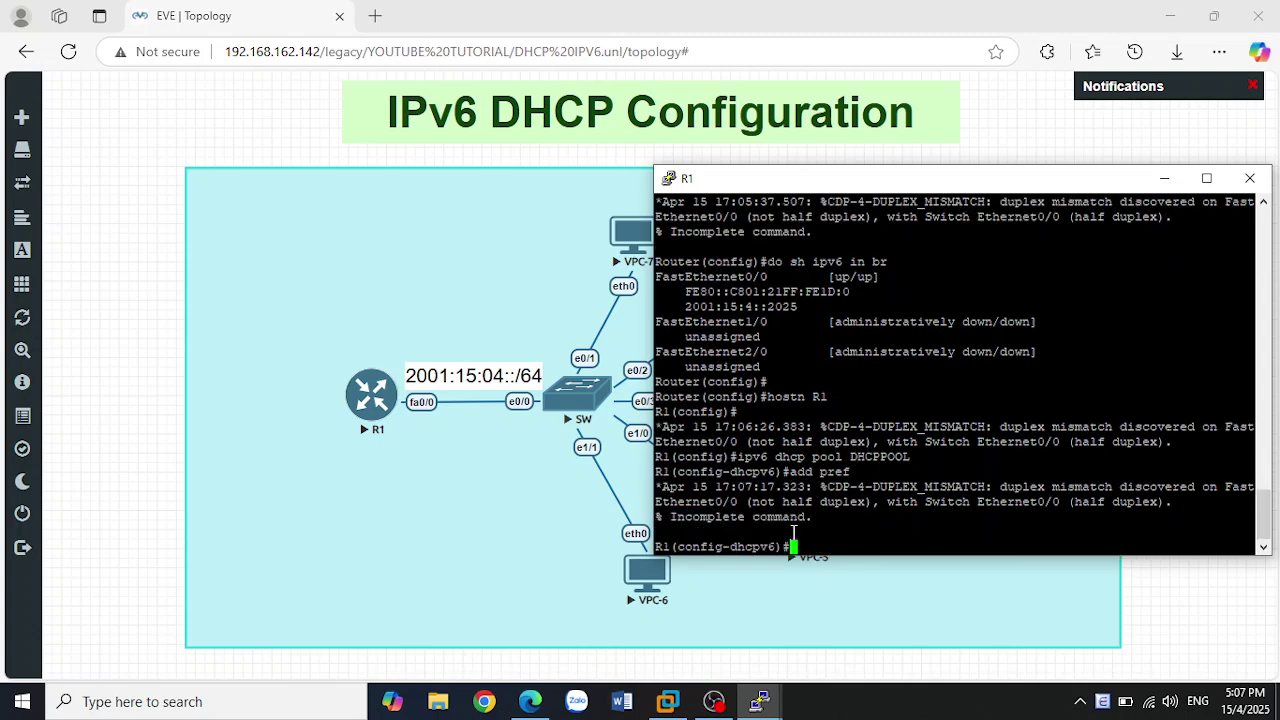
{"action": "key", "text": "Up"}
{"action": "type", "text": "2001"}
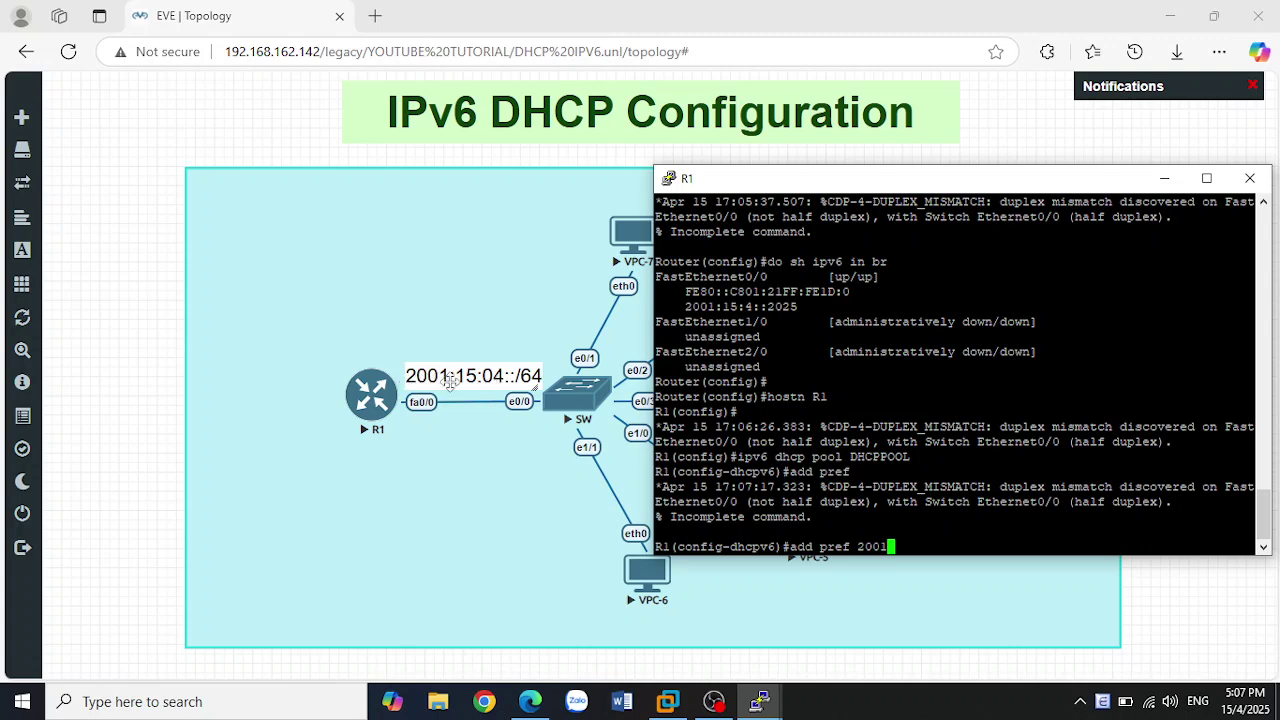
{"action": "type", "text": ":15:4"}
{"action": "key", "text": "BackSpace"}
{"action": "type", "text": "04::/64"}
{"action": "key", "text": "Return"}
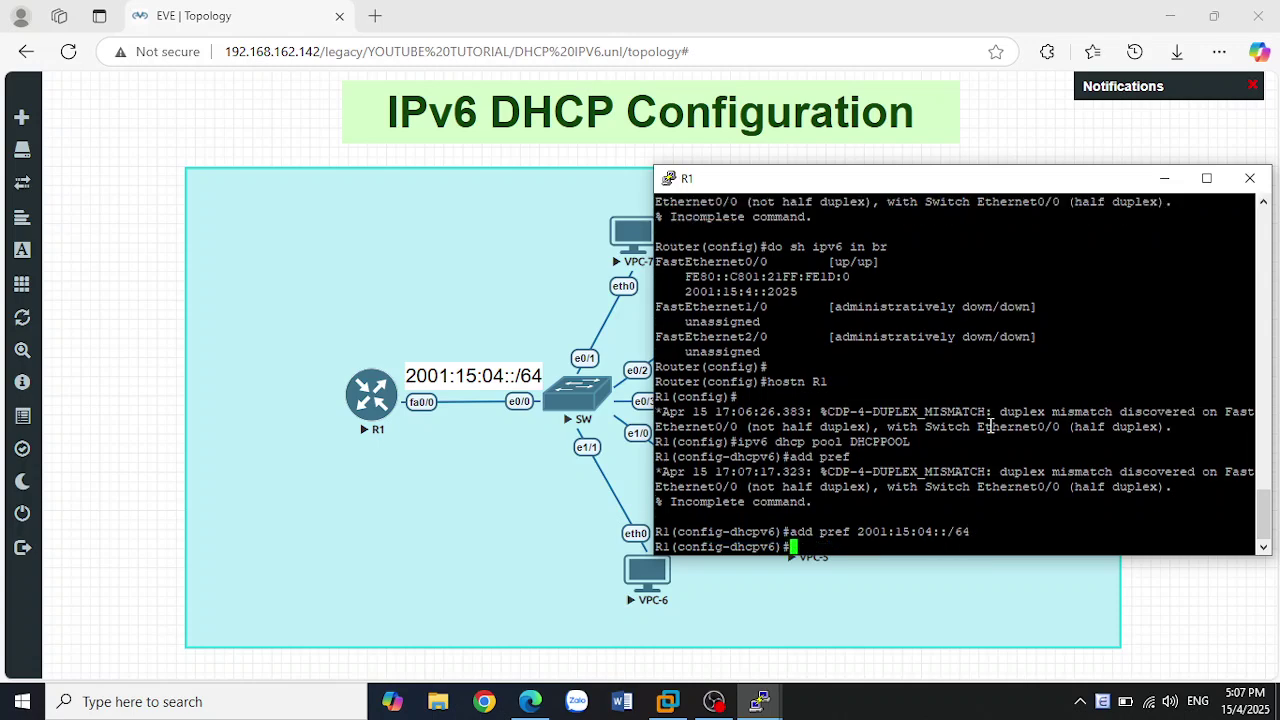
{"action": "type", "text": "domain-anem"}
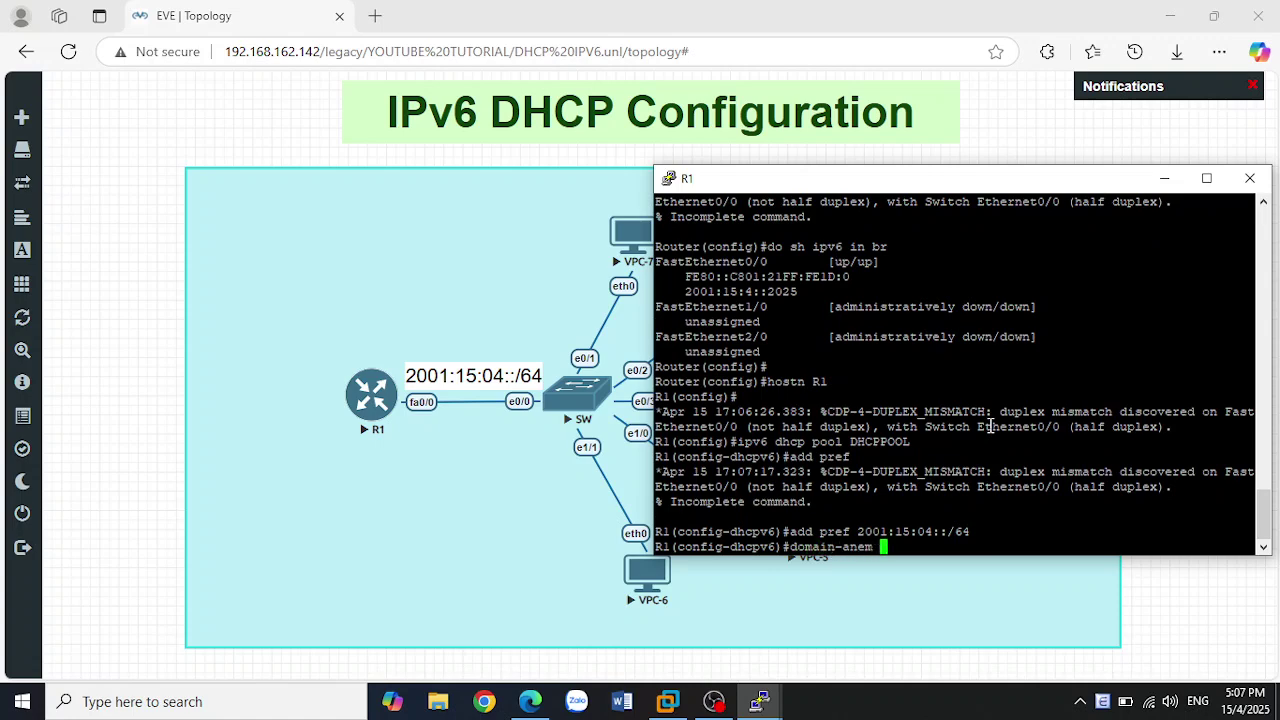
{"action": "key", "text": "BackSpace"}
{"action": "key", "text": "BackSpace"}
{"action": "key", "text": "BackSpace"}
{"action": "key", "text": "BackSpace"}
{"action": "key", "text": "BackSpace"}
{"action": "key", "text": "BackSpace"}
{"action": "key", "text": "BackSpace"}
{"action": "key", "text": "BackSpace"}
{"action": "key", "text": "BackSpace"}
{"action": "key", "text": "BackSpace"}
{"action": "key", "text": "BackSpace"}
Step: Set the DHCP pool's DNS server to 2001:4860:4860::8888 with dns-server
{"action": "type", "text": "dns-server 2001"}
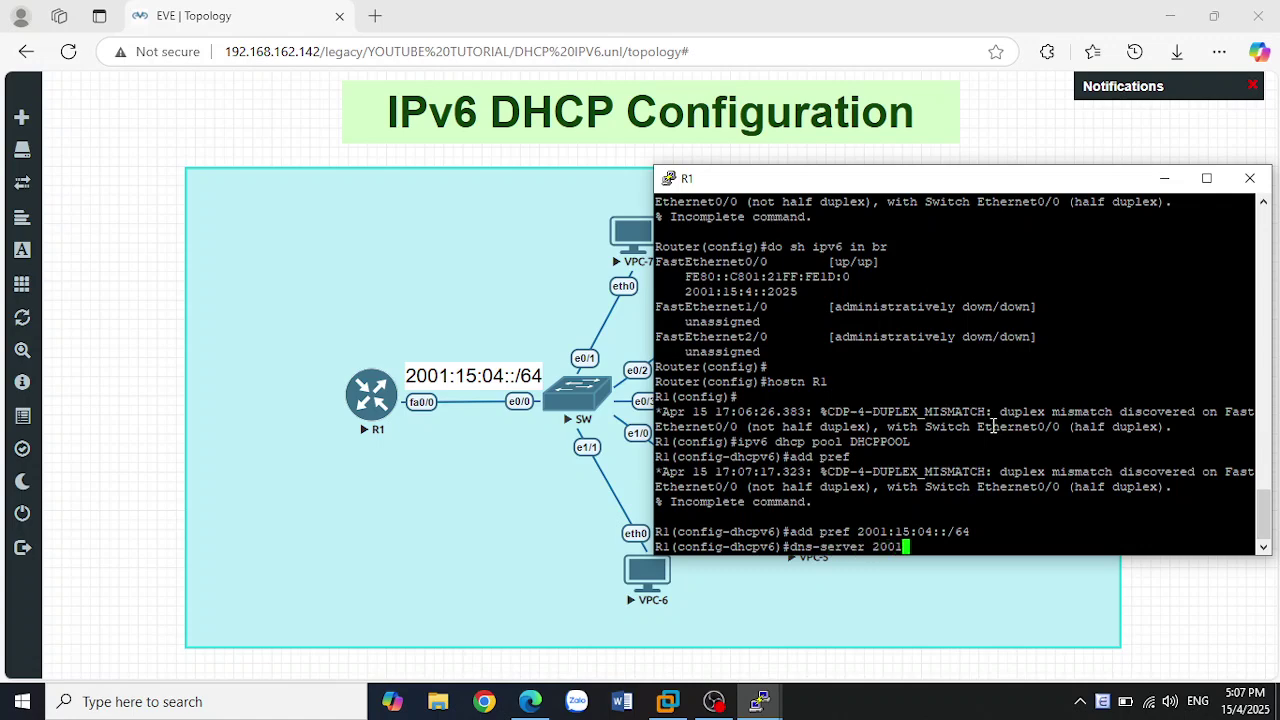
{"action": "type", "text": ":4860:4860::"}
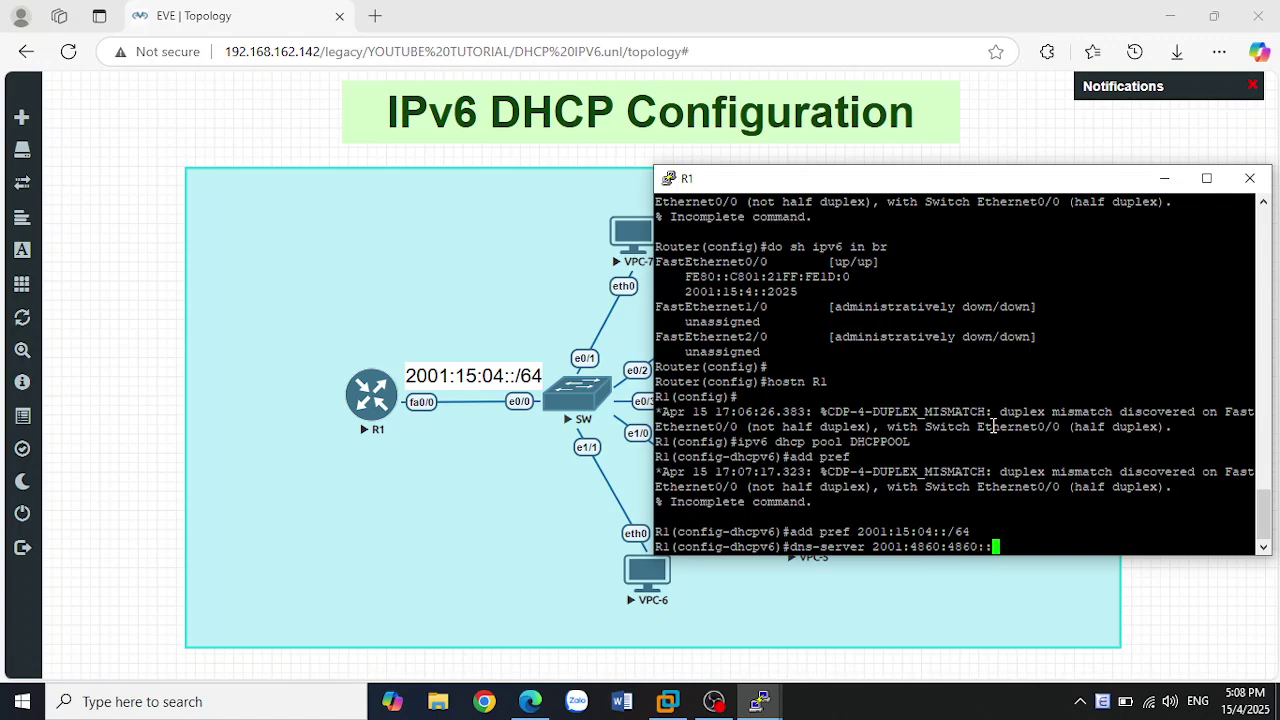
{"action": "type", "text": "8888"}
{"action": "key", "text": "Return"}
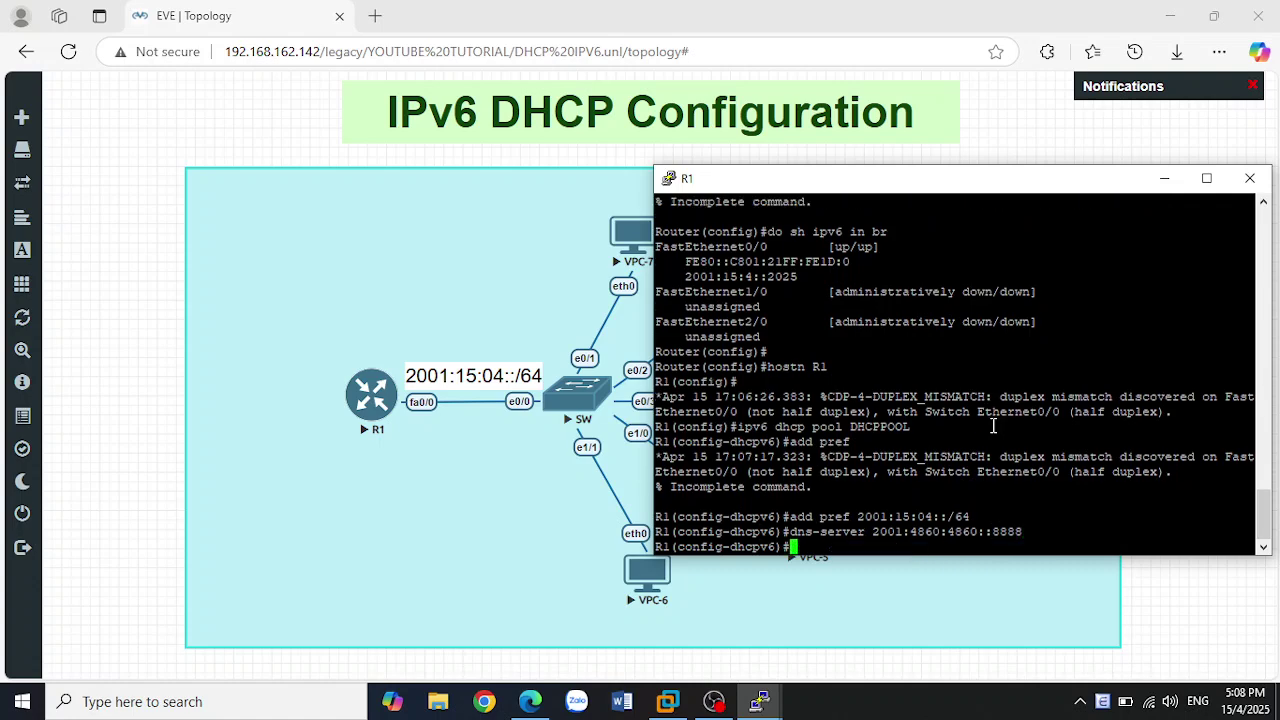
Step: Set the DHCP pool's domain name to dhcpserver.com and exit to global configuration mode
{"action": "type", "text": "domain-anm"}
{"action": "key", "text": "BackSpace"}
{"action": "key", "text": "BackSpace"}
{"action": "key", "text": "BackSpace"}
{"action": "type", "text": "name"}
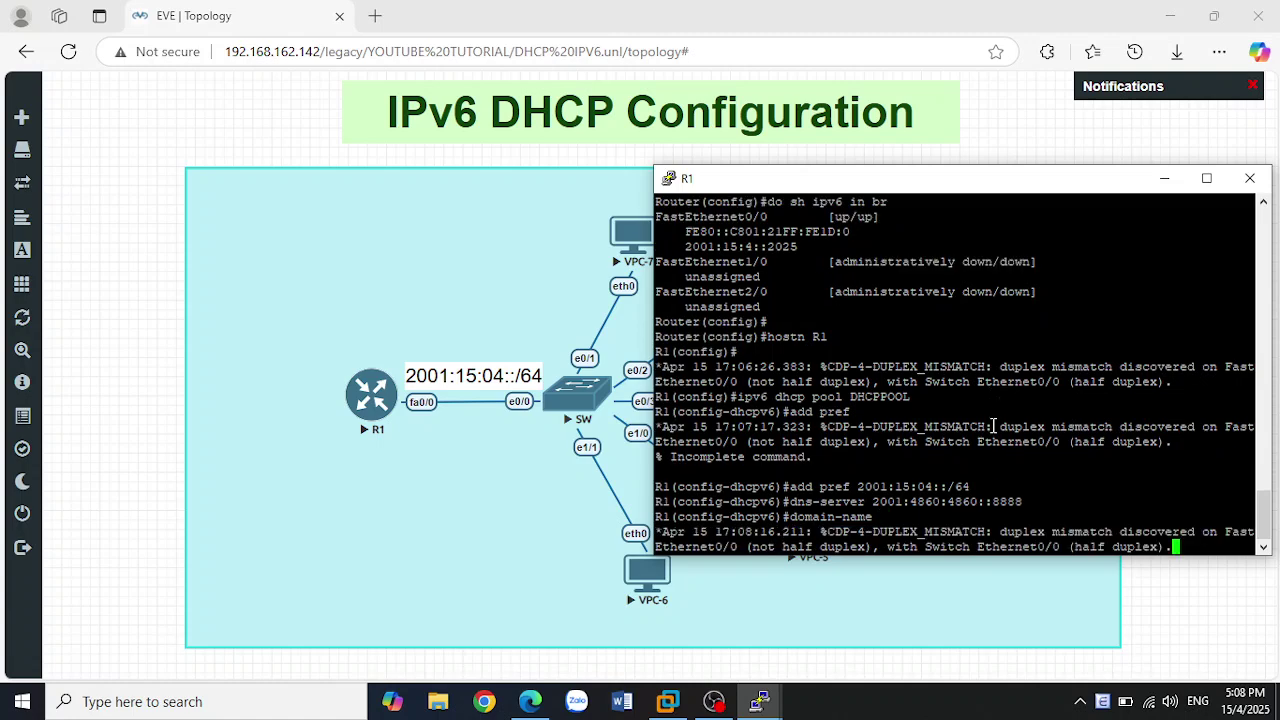
{"action": "key", "text": "Return"}
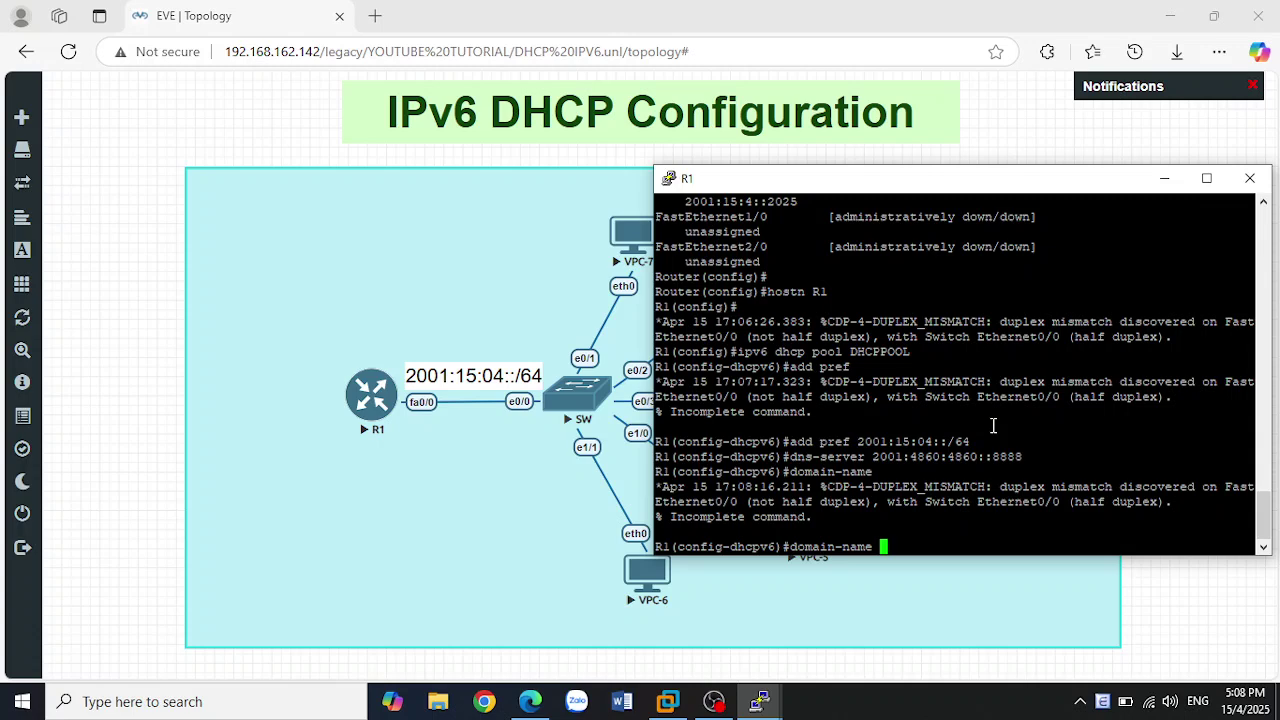
{"action": "type", "text": "dhcpserver.com"}
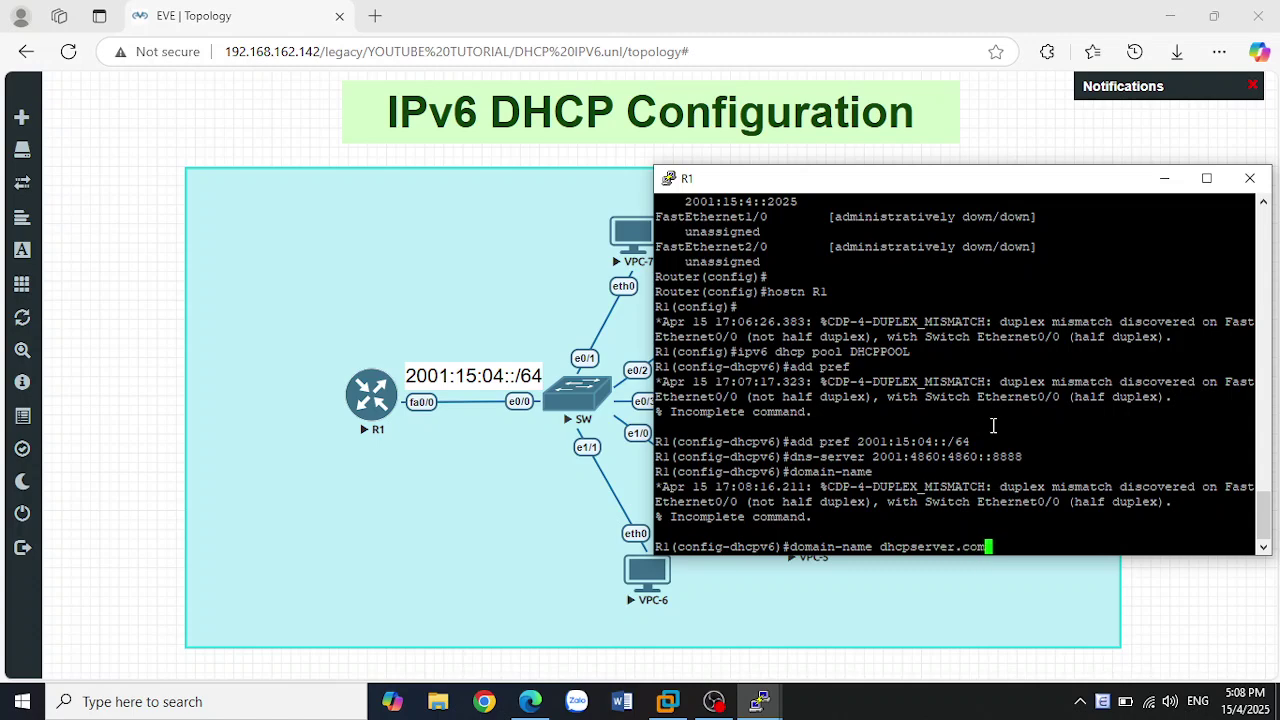
{"action": "key", "text": "Return"}
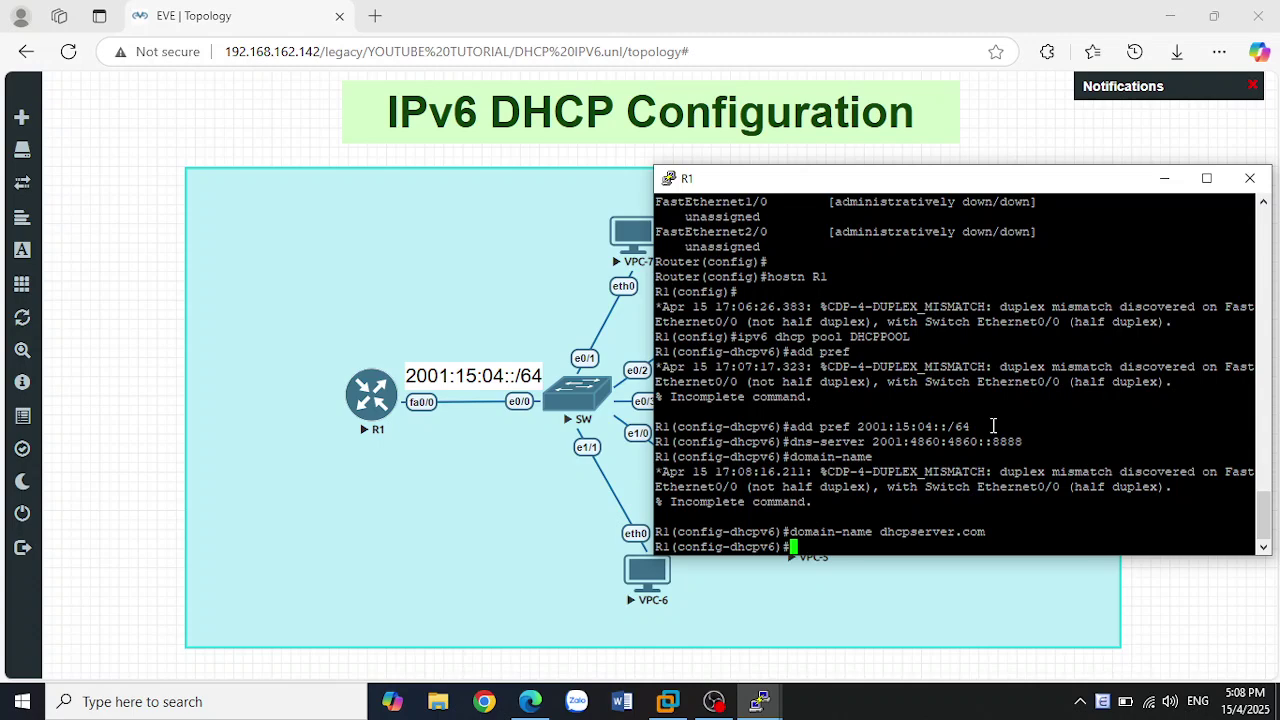
{"action": "type", "text": "ex"}
{"action": "key", "text": "Return"}
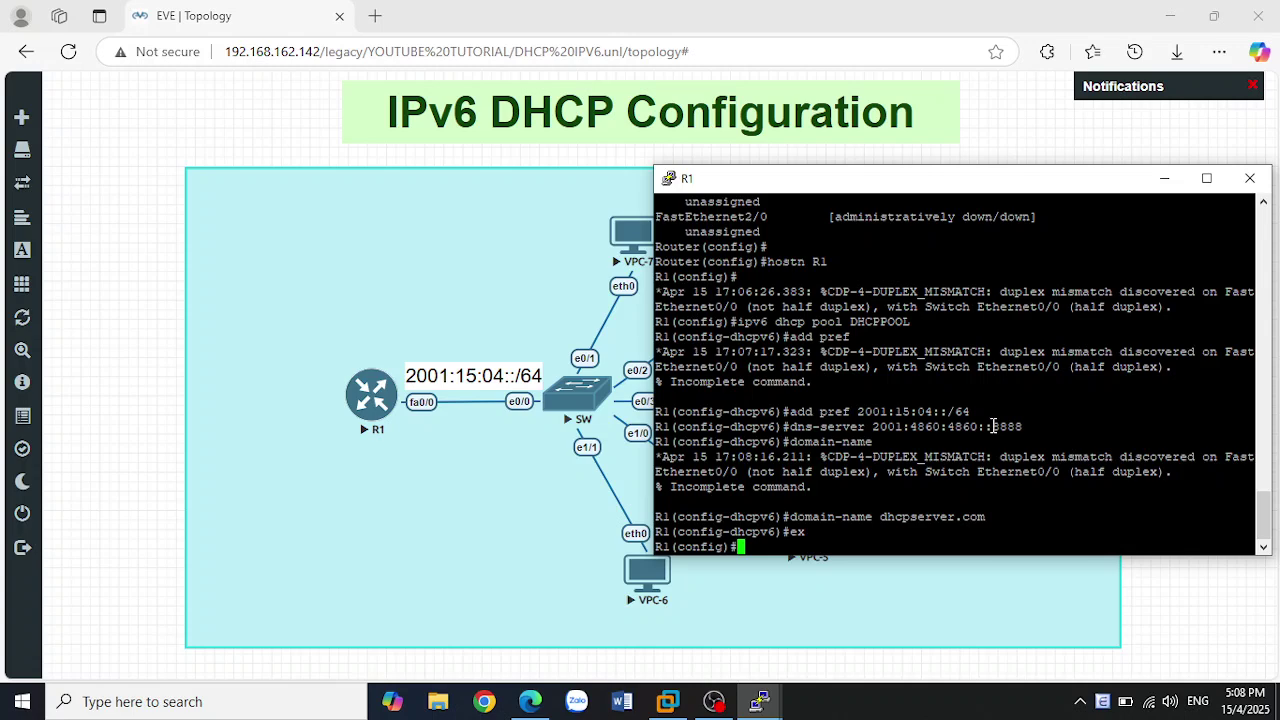
Step: Switch to VPC-3's console and try to obtain an IPv6 address automatically with ip auto
{"action": "left_click", "coordinate": [1174, 592]}
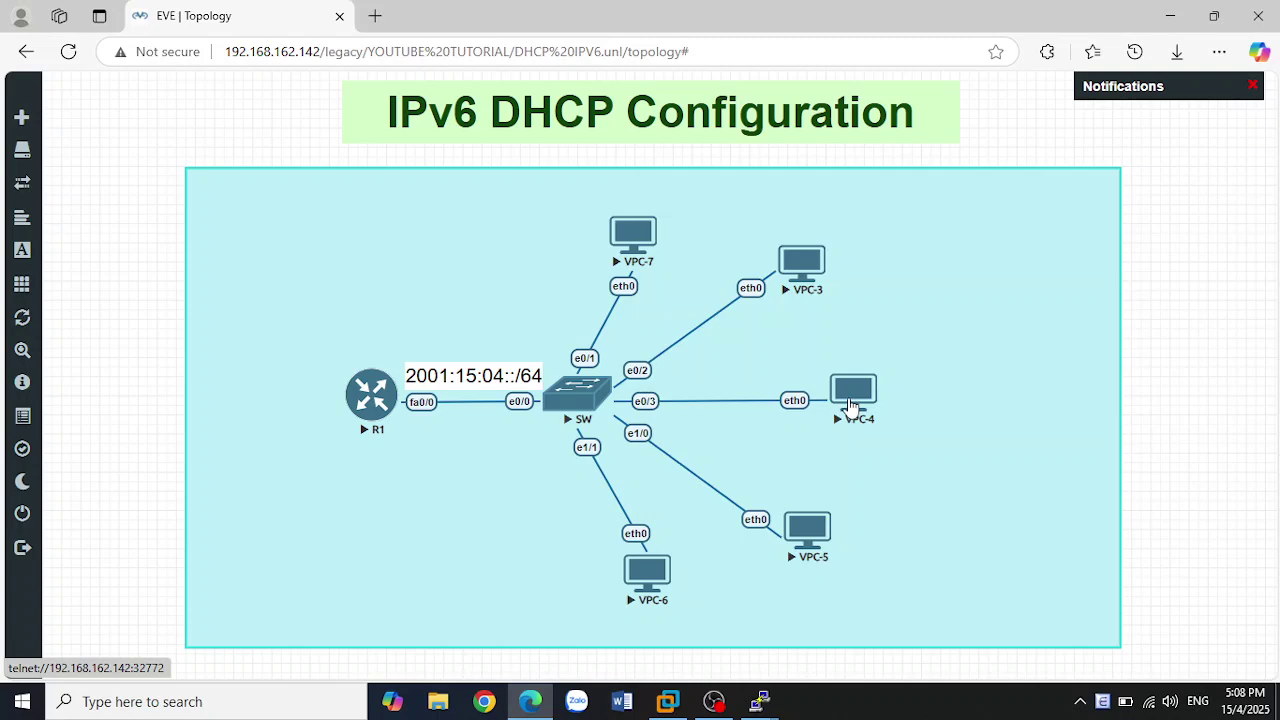
{"action": "left_click", "coordinate": [850, 405]}
{"action": "left_click", "coordinate": [806, 157]}
{"action": "mouse_move", "coordinate": [768, 695]}
{"action": "left_click", "coordinate": [800, 569]}
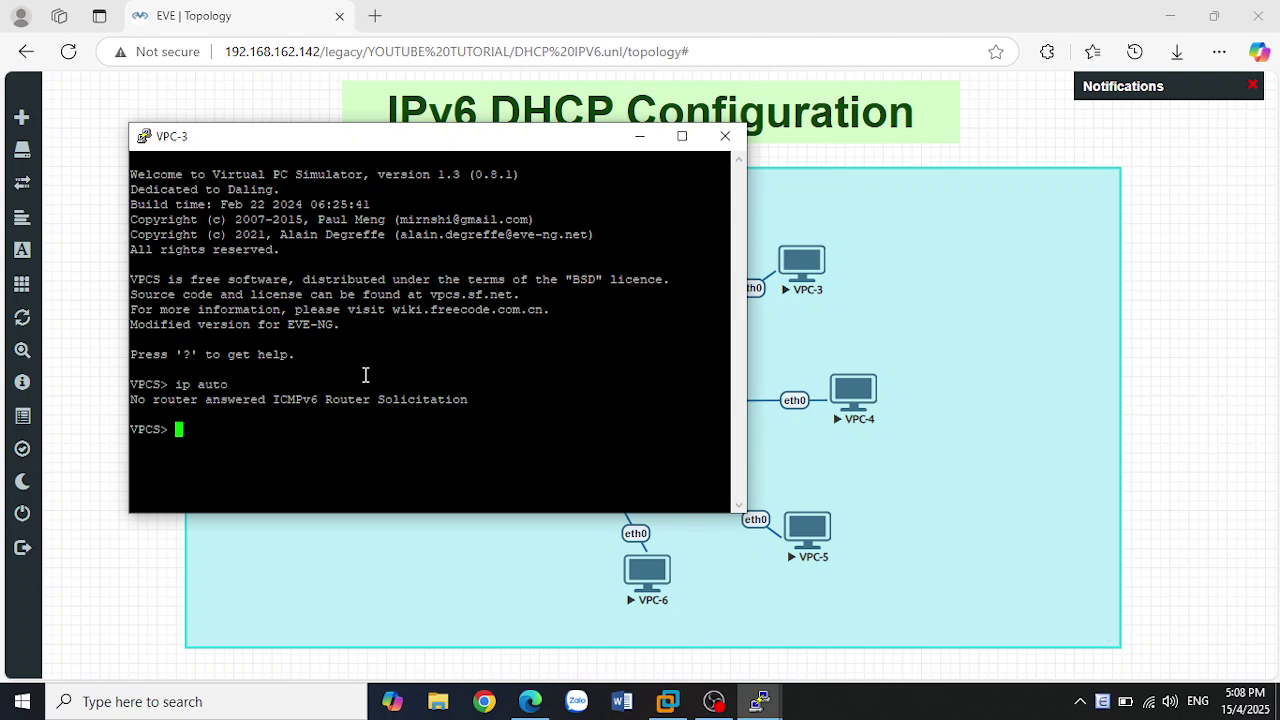
{"action": "type", "text": "ip auto"}
{"action": "key", "text": "Return"}
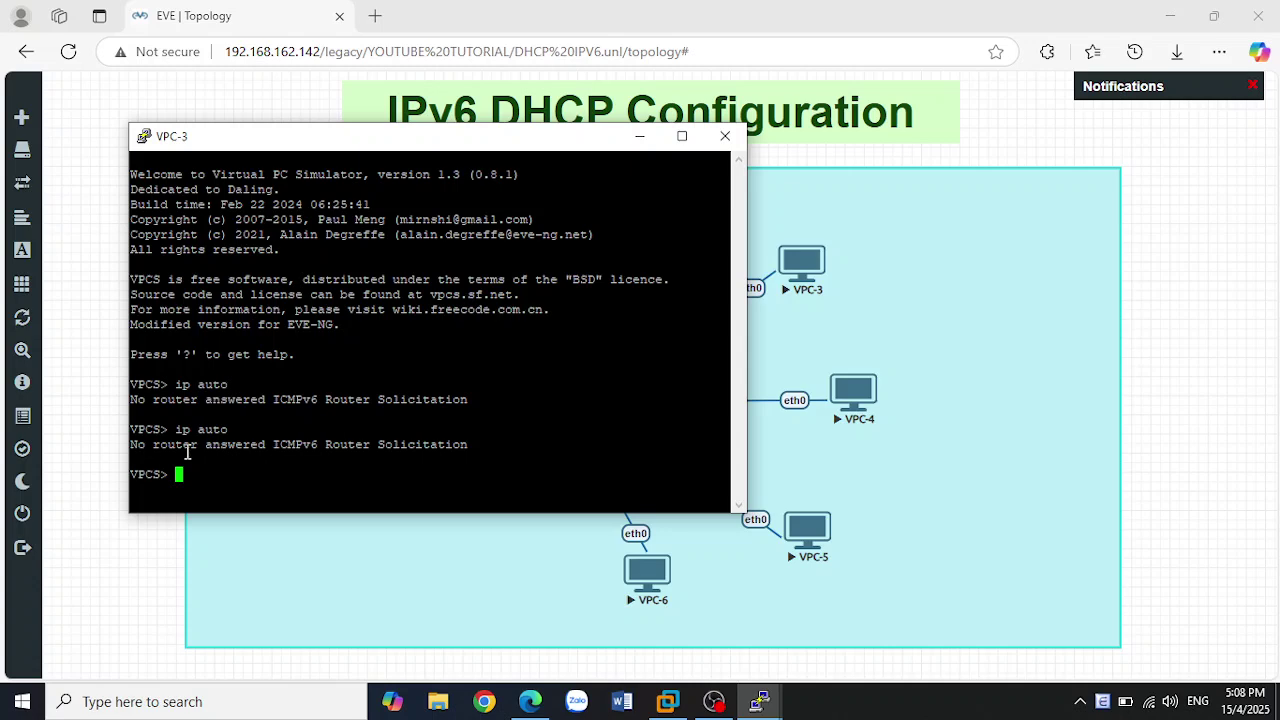
Step: Return to R1's console and enable IPv6 routing with ipv6 unicast-routing
{"action": "left_click", "coordinate": [1010, 547]}
{"action": "mouse_move", "coordinate": [760, 701]}
{"action": "left_click", "coordinate": [689, 640]}
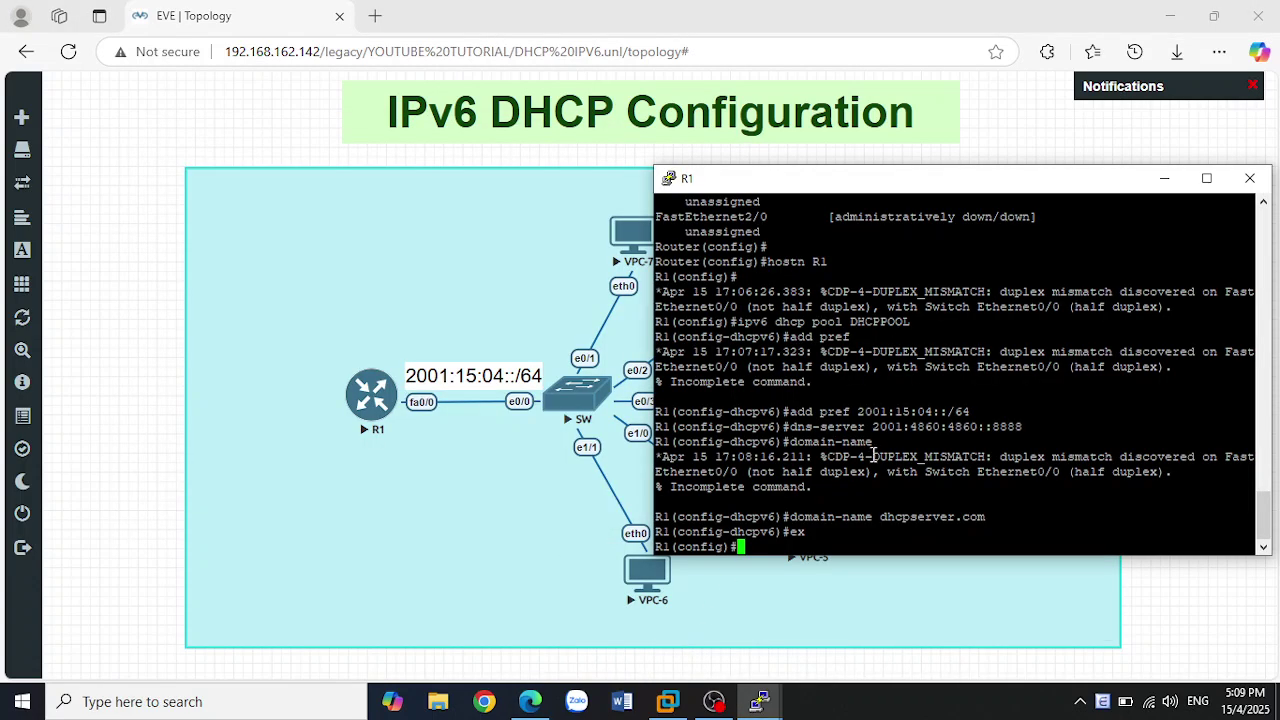
{"action": "type", "text": "ipv6 unicast-routing"}
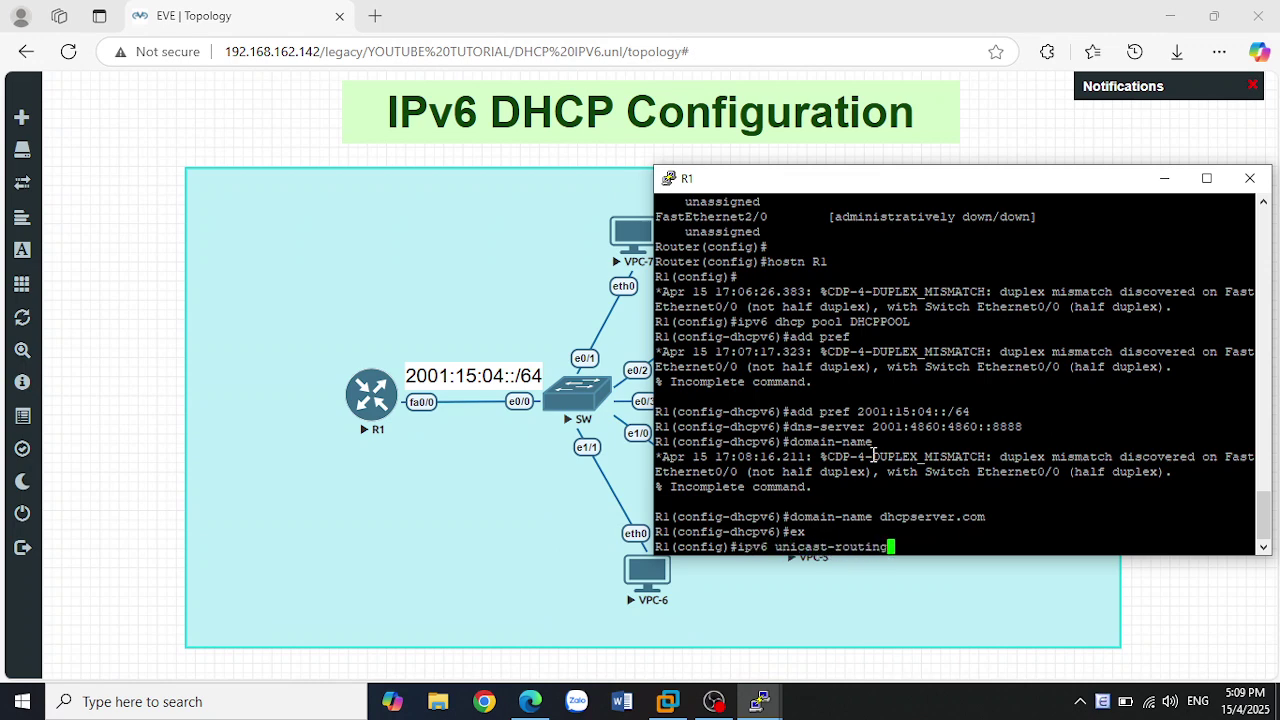
{"action": "key", "text": "Return"}
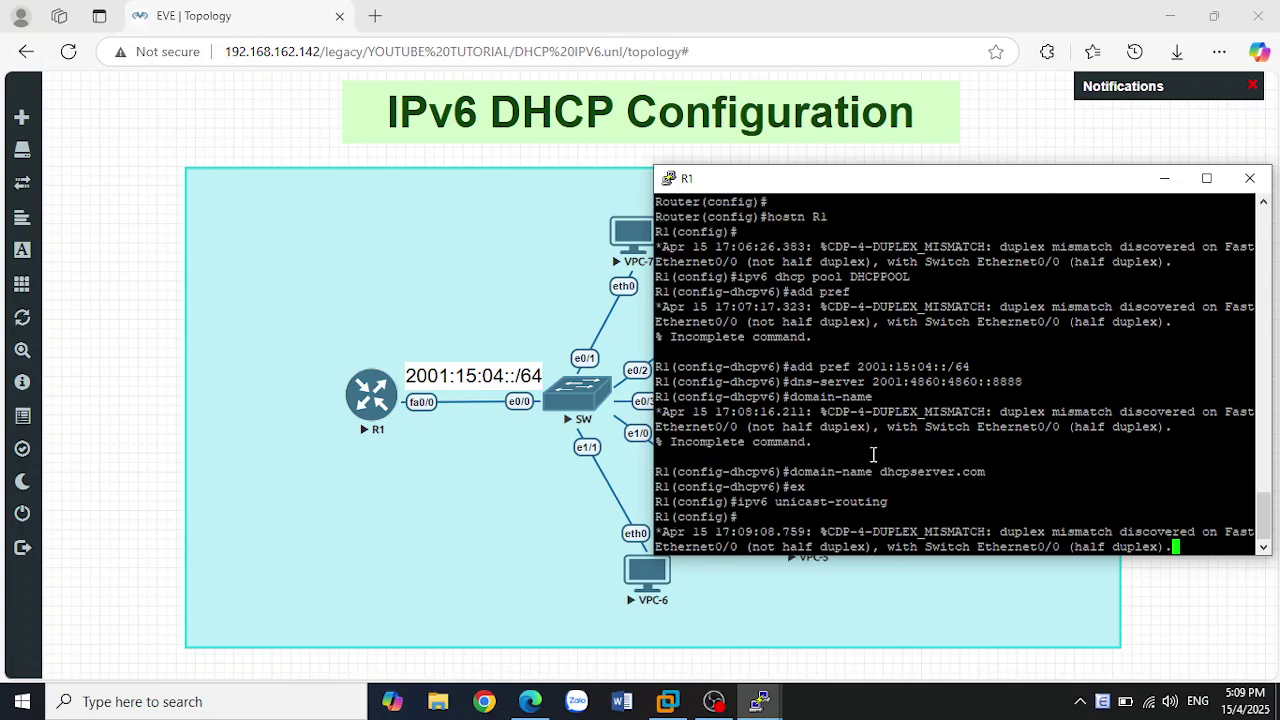
Step: Switch to VPC-3's console and request an IPv6 address automatically again with ip auto
{"action": "key", "text": "Return"}
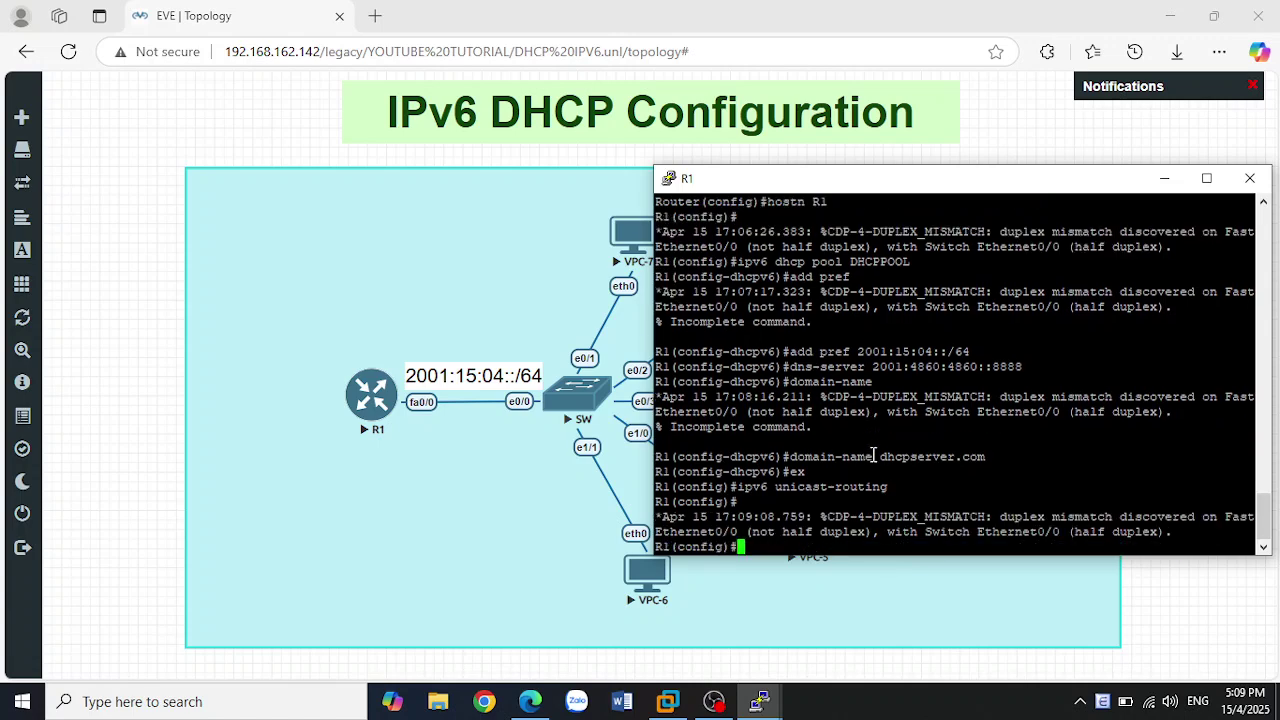
{"action": "mouse_move", "coordinate": [778, 697]}
{"action": "left_click", "coordinate": [830, 625]}
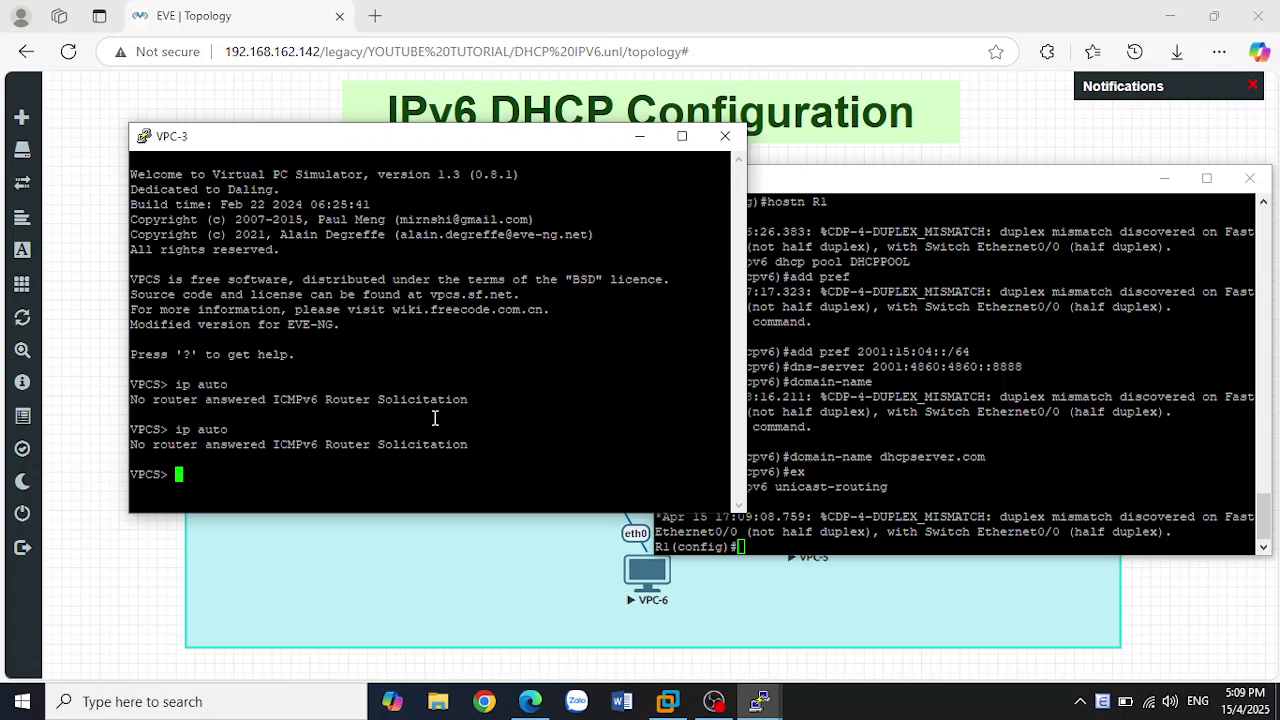
{"action": "type", "text": "ip auto"}
{"action": "key", "text": "Return"}
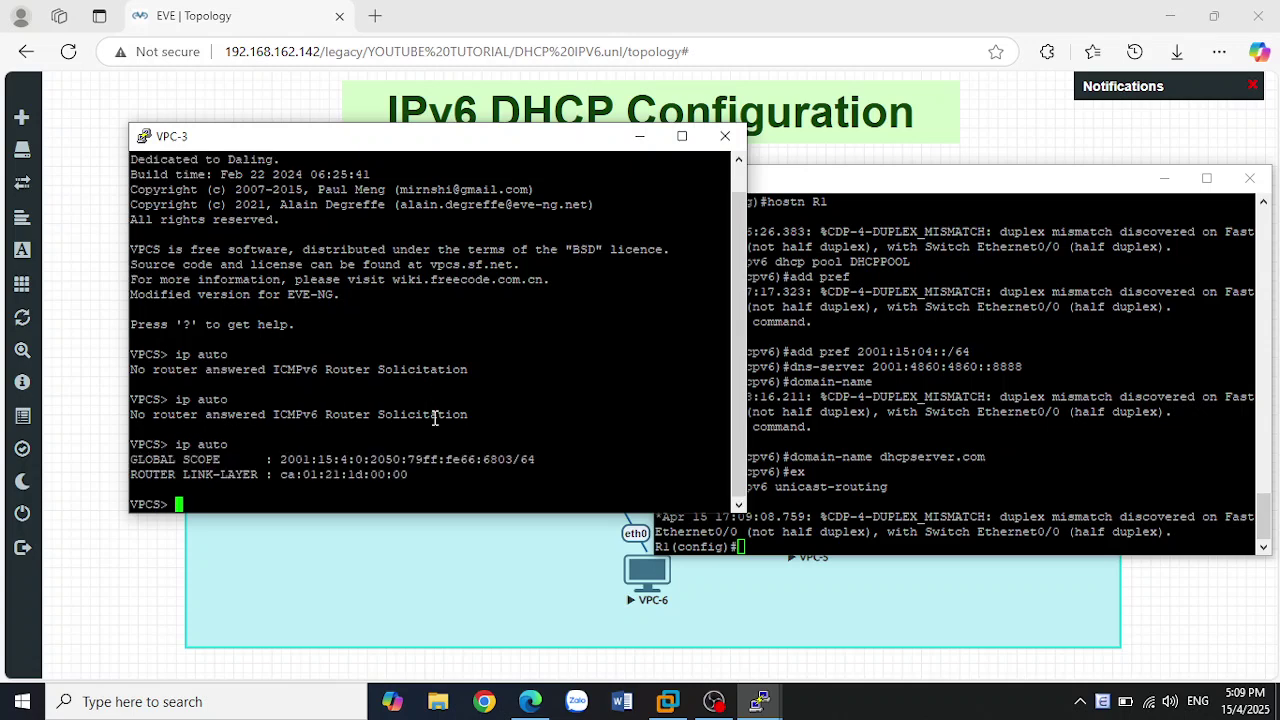
Step: Place the VPC-3 and R1 consoles side by side and examine the ipv6 unicast-routing command and VPC-3's global address
{"action": "left_click_drag", "start_coordinate": [481, 148], "coordinate": [414, 155]}
{"action": "left_click_drag", "start_coordinate": [772, 186], "coordinate": [769, 149]}
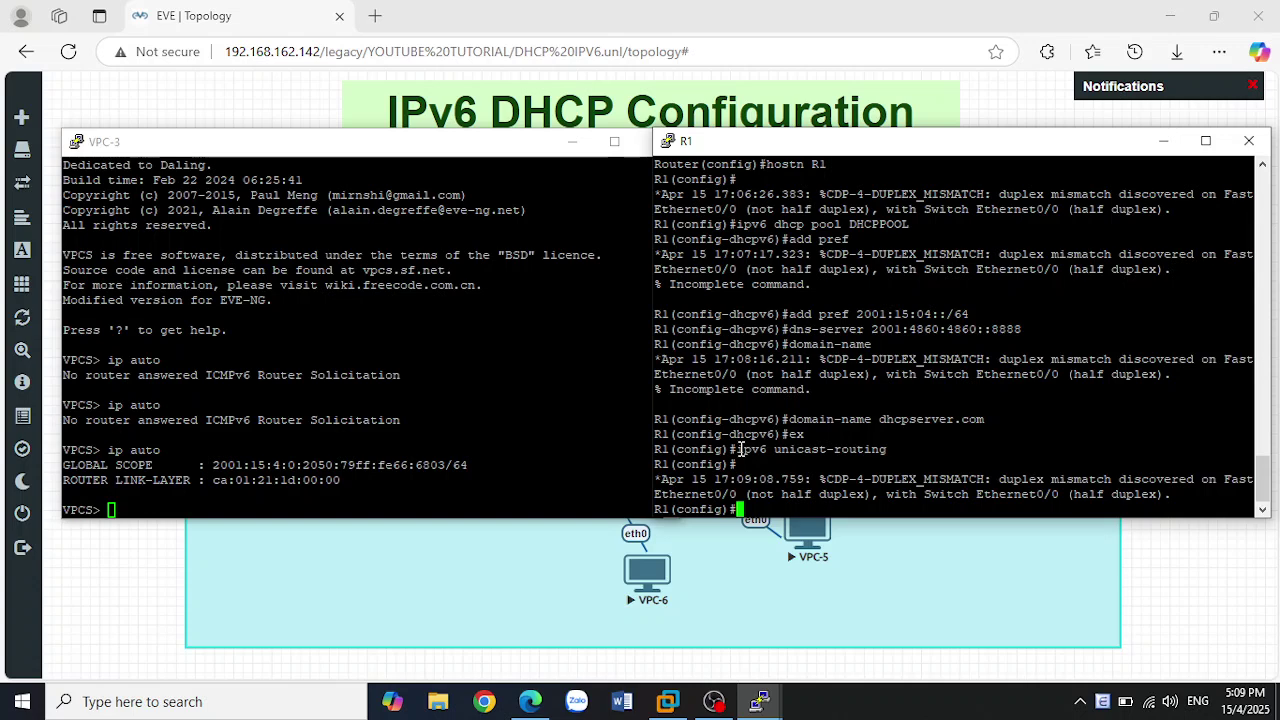
{"action": "left_click_drag", "start_coordinate": [736, 449], "coordinate": [886, 457]}
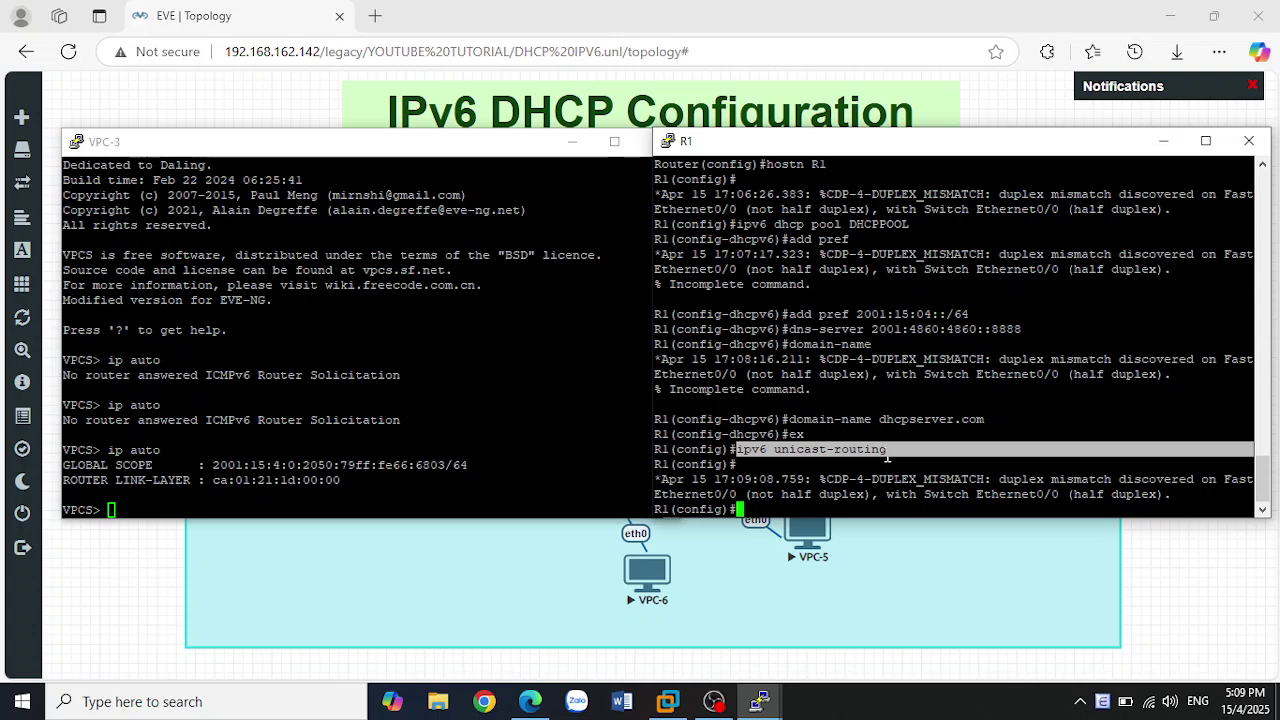
{"action": "left_click", "coordinate": [492, 390]}
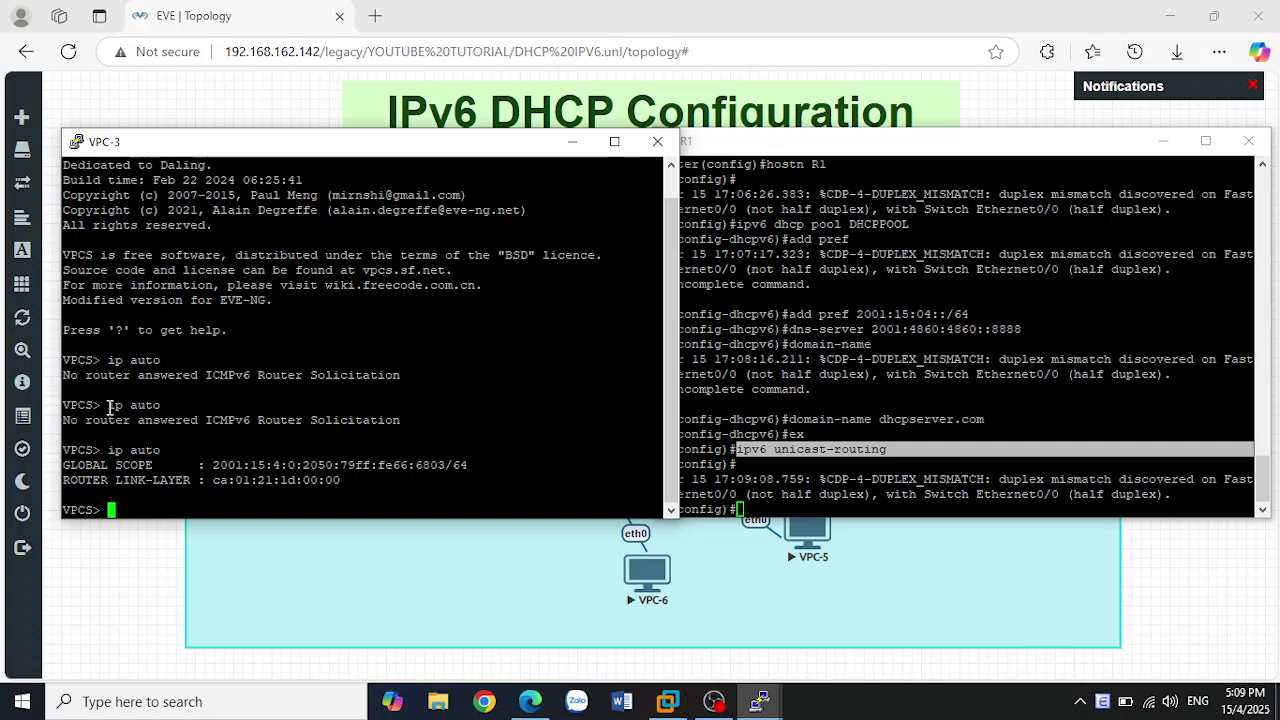
{"action": "left_click_drag", "start_coordinate": [205, 466], "coordinate": [600, 467]}
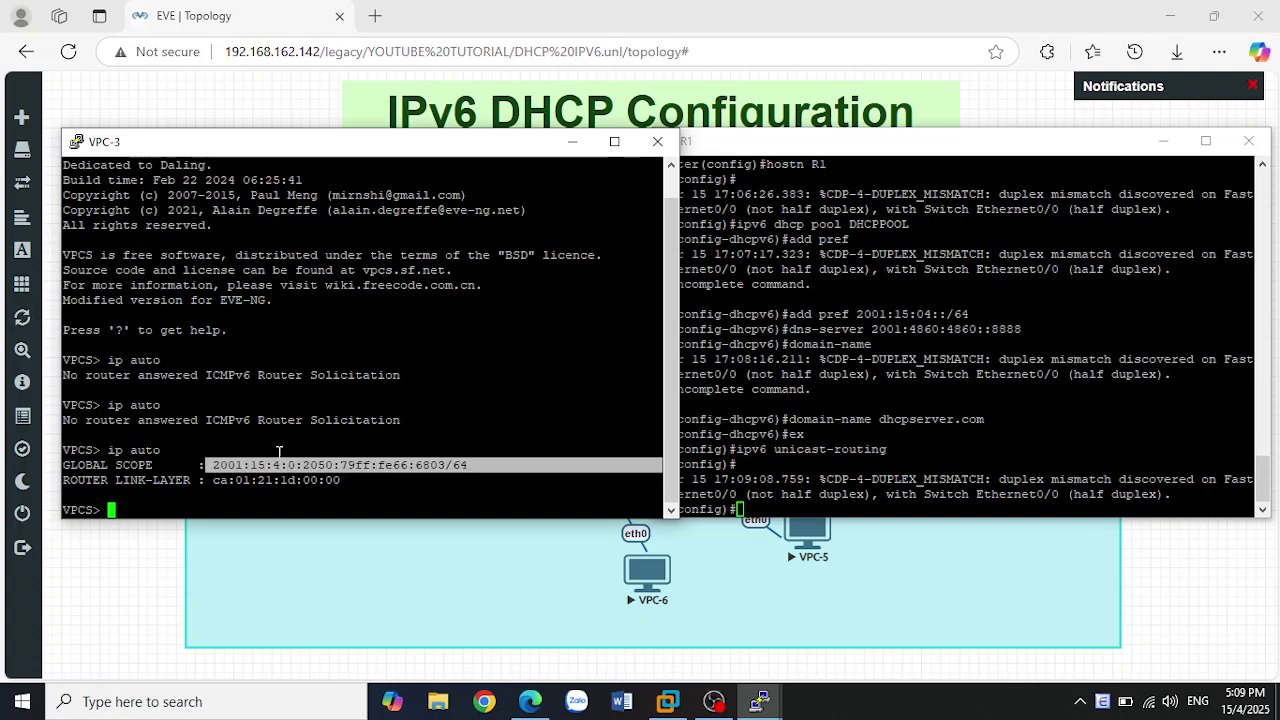
{"action": "left_click", "coordinate": [229, 477]}
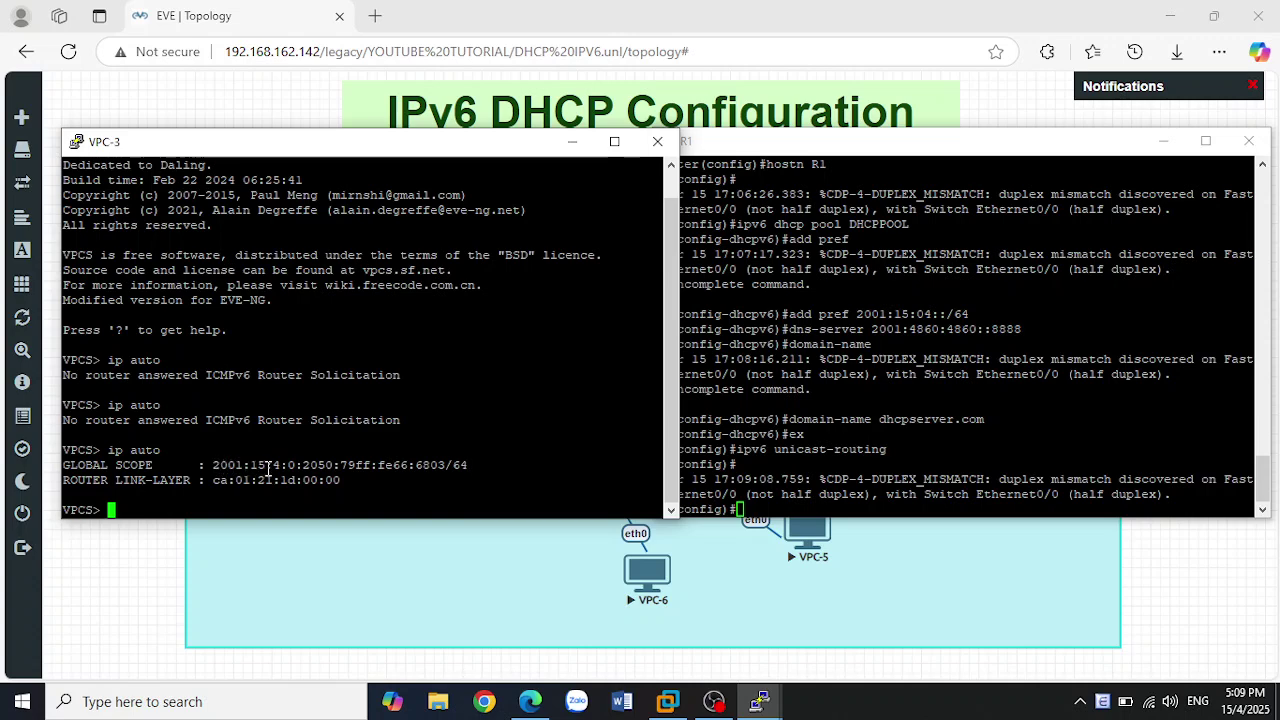
{"action": "left_click_drag", "start_coordinate": [288, 466], "coordinate": [660, 467]}
Step: Return to R1's console and save the router configuration with do wr
{"action": "left_click", "coordinate": [961, 400]}
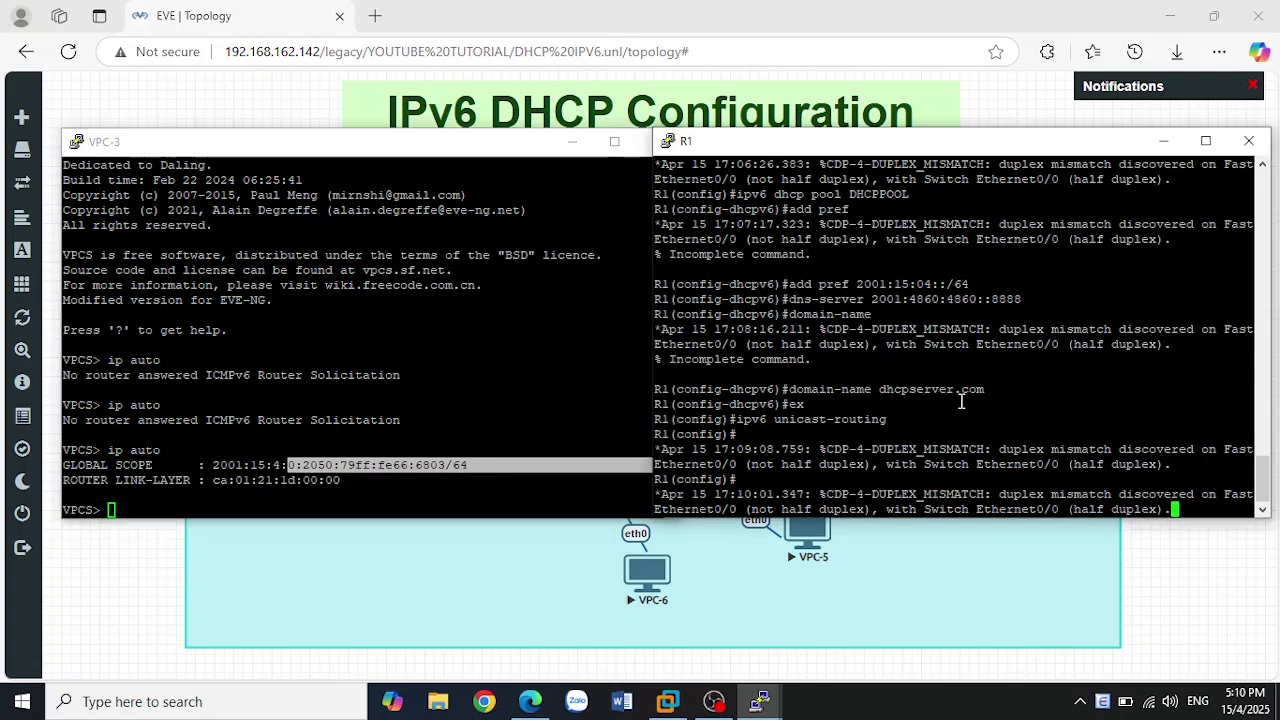
{"action": "key", "text": "Return"}
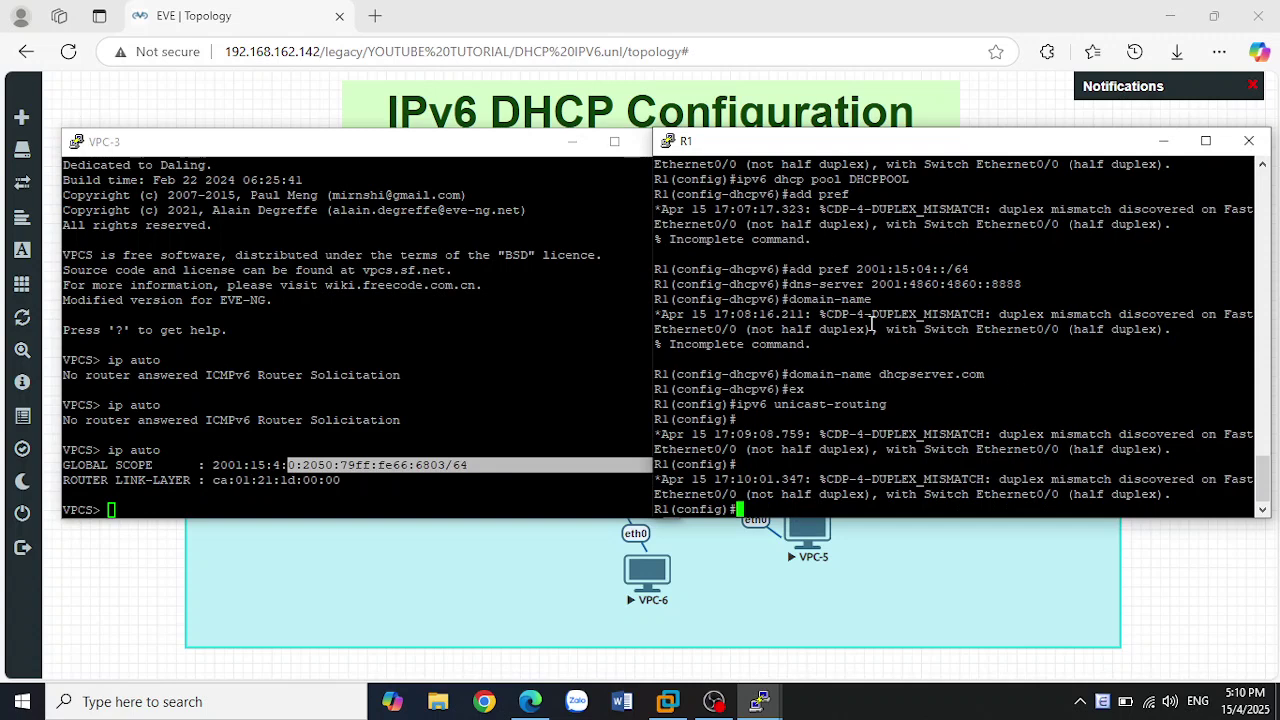
{"action": "type", "text": "do wr"}
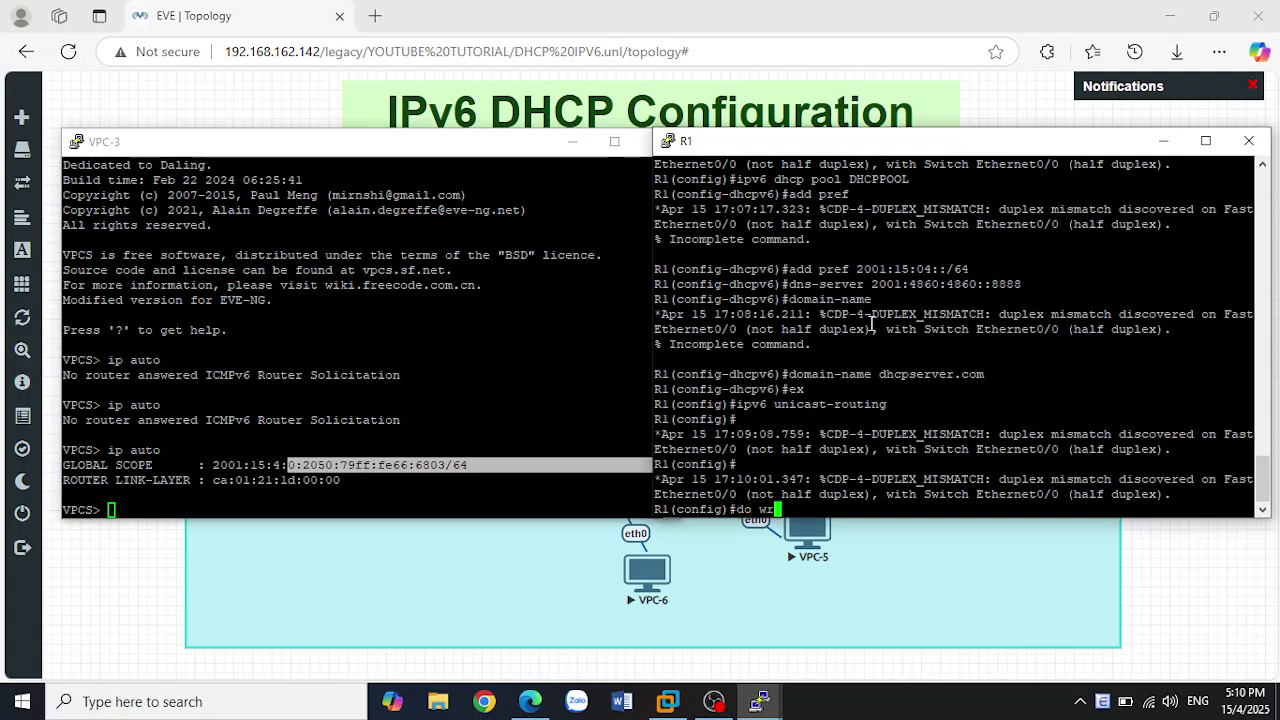
{"action": "key", "text": "Return"}
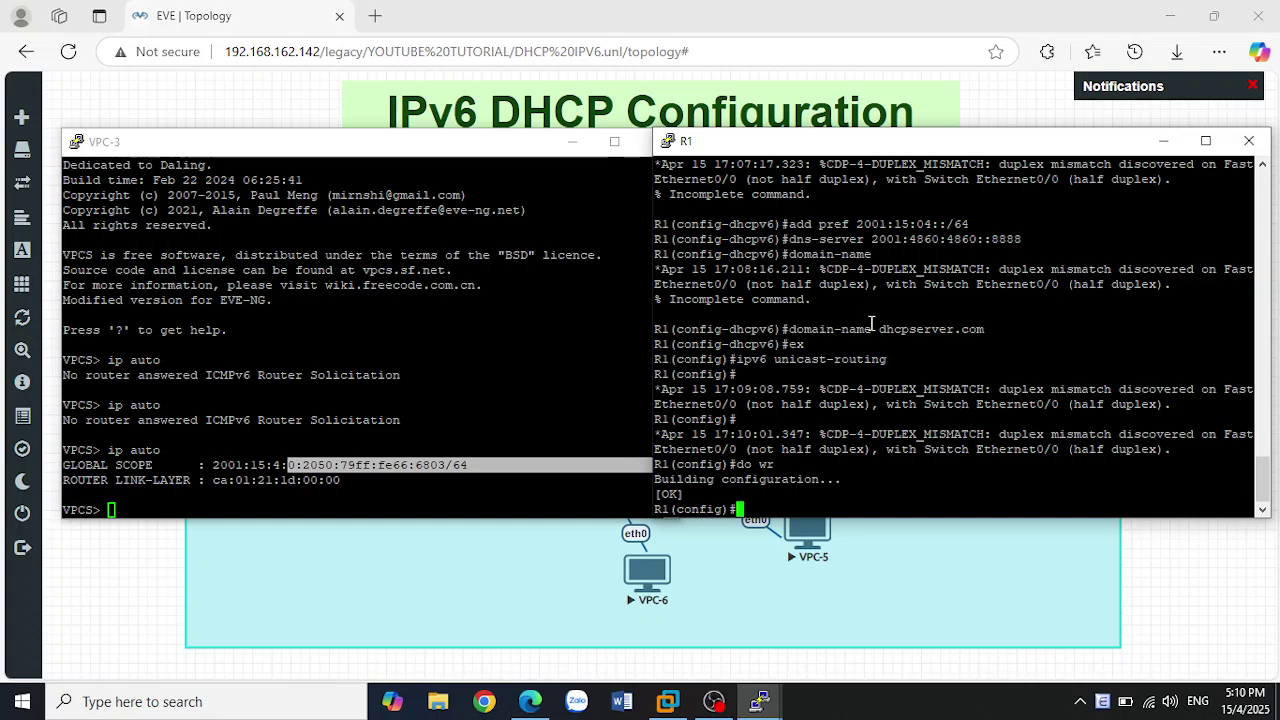
Step: Copy R1's running configuration to the default startup-config file with do copy run start, and close R1's console
{"action": "type", "text": "do copy run start"}
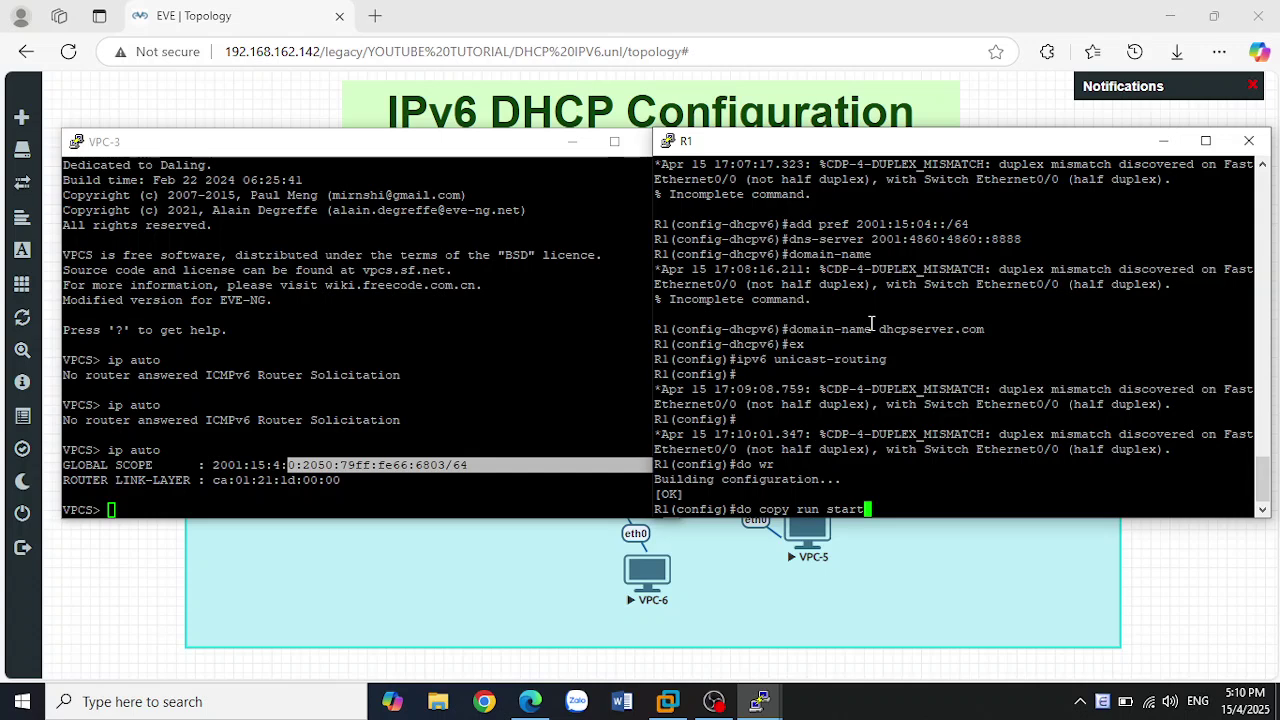
{"action": "key", "text": "Return"}
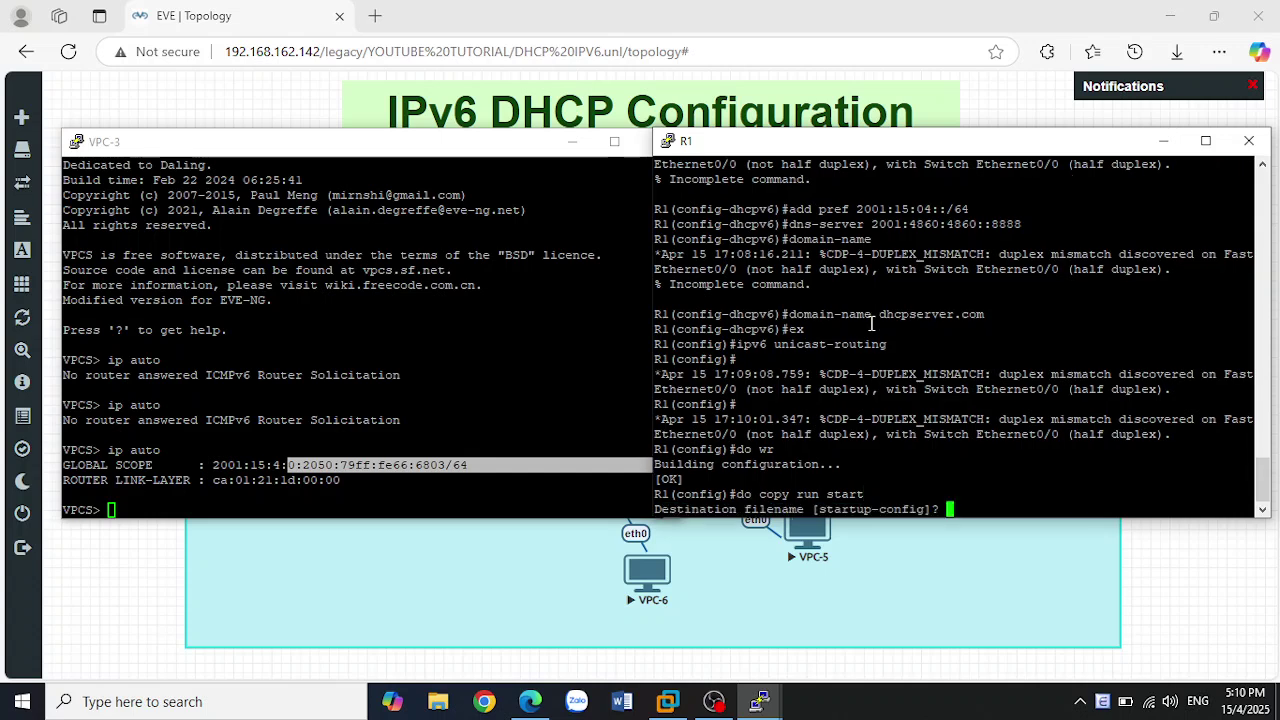
{"action": "key", "text": "Return"}
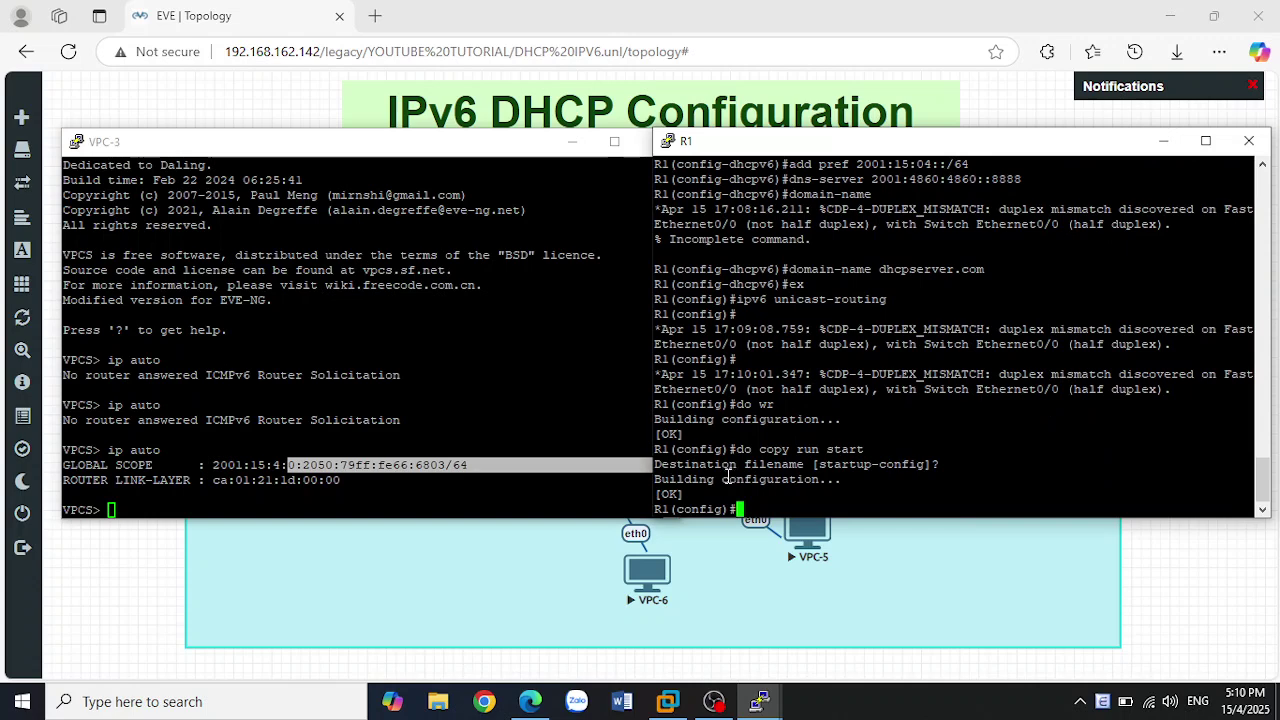
{"action": "left_click", "coordinate": [1249, 147]}
{"action": "left_click", "coordinate": [660, 420]}
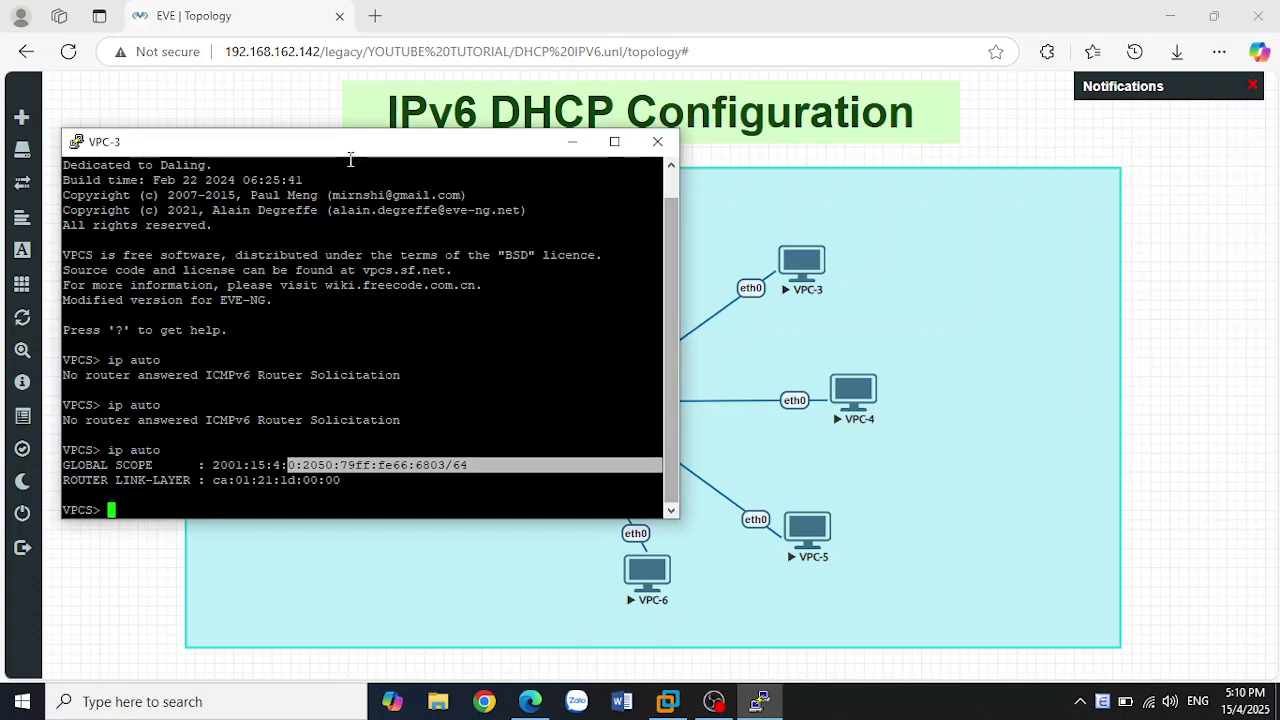
Step: Open VPC-6's console from the topology, obtain an IPv6 address with ip auto, and copy its global address
{"action": "left_click_drag", "start_coordinate": [309, 148], "coordinate": [329, 146]}
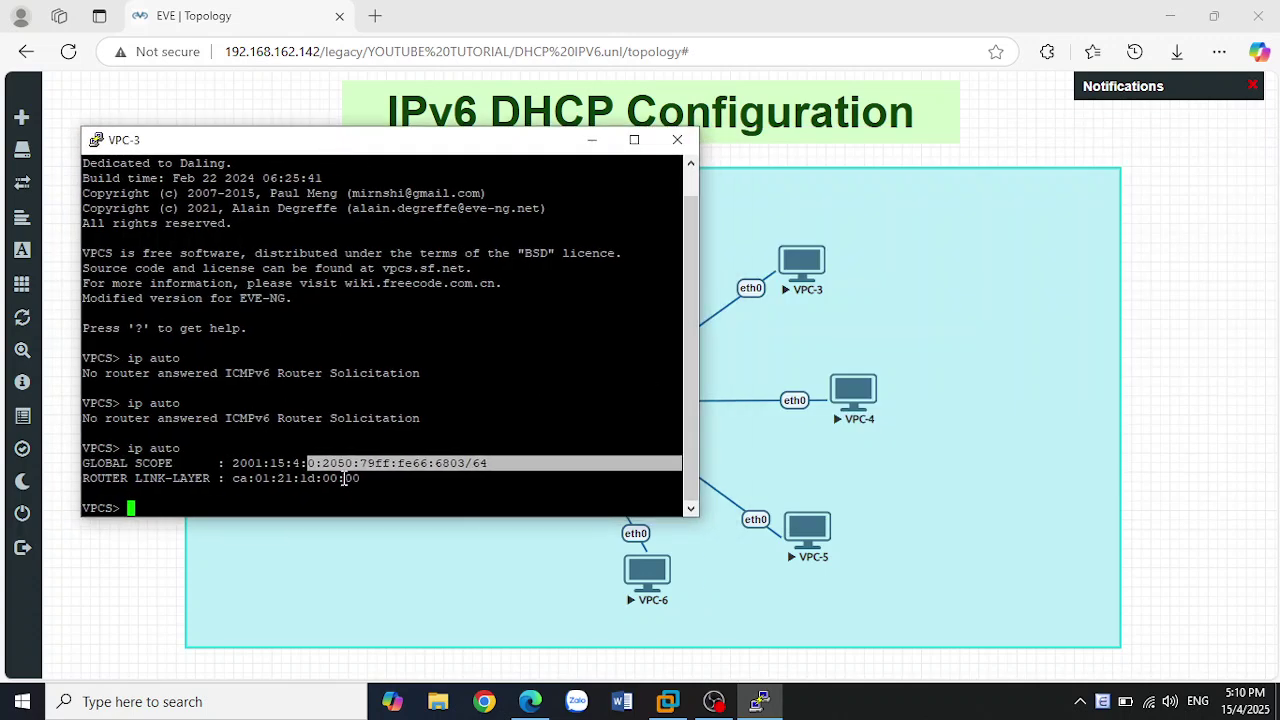
{"action": "left_click", "coordinate": [1192, 385]}
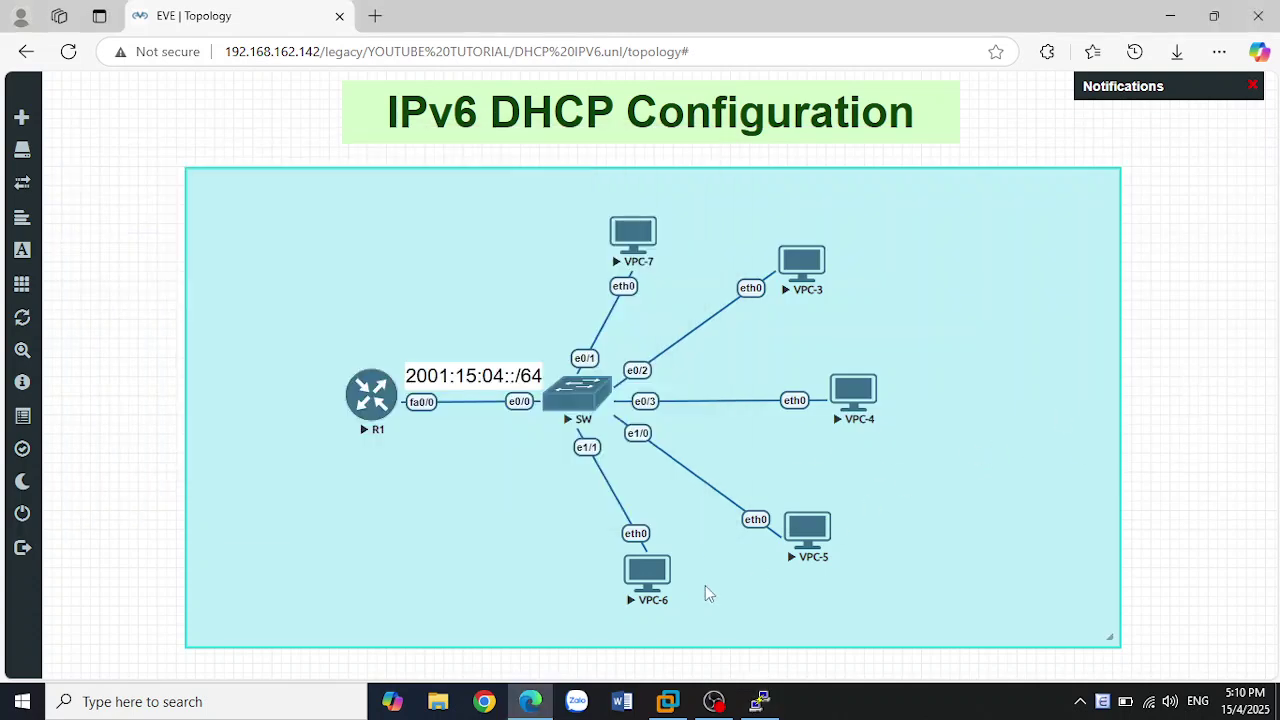
{"action": "left_click", "coordinate": [645, 590]}
{"action": "left_click", "coordinate": [733, 160]}
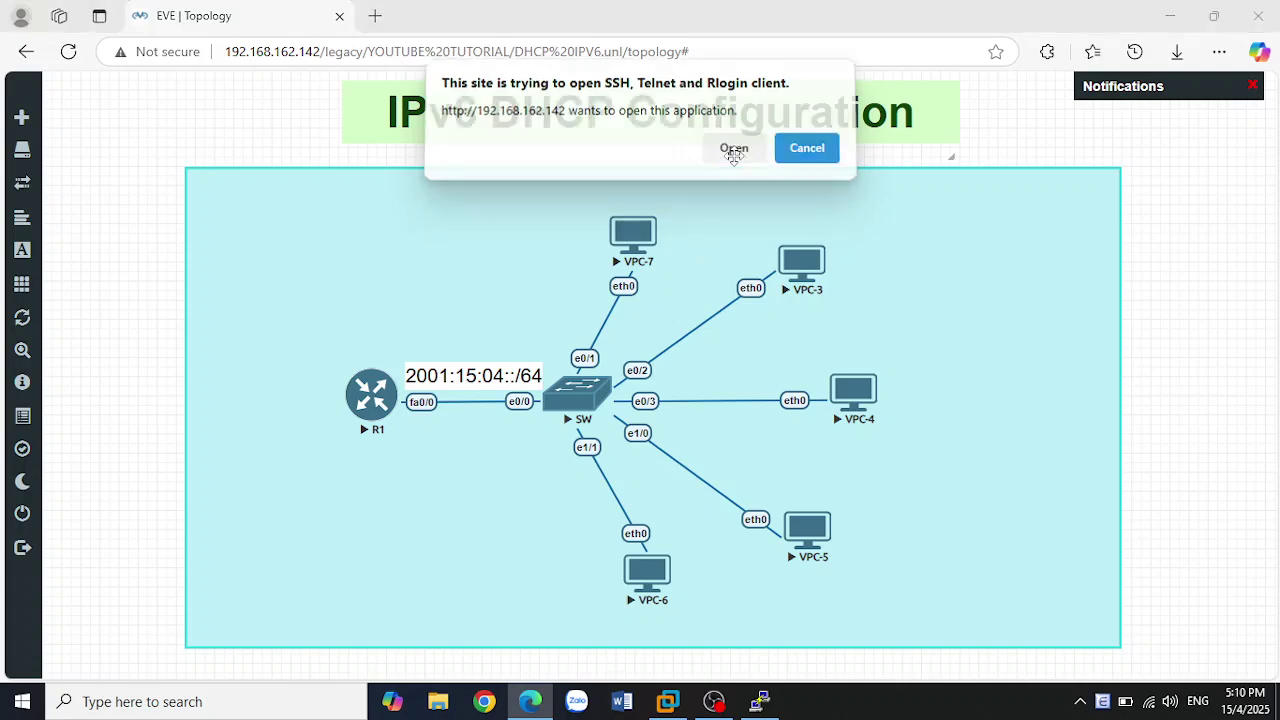
{"action": "left_click_drag", "start_coordinate": [391, 176], "coordinate": [346, 168]}
{"action": "type", "text": "ip auto"}
{"action": "key", "text": "Return"}
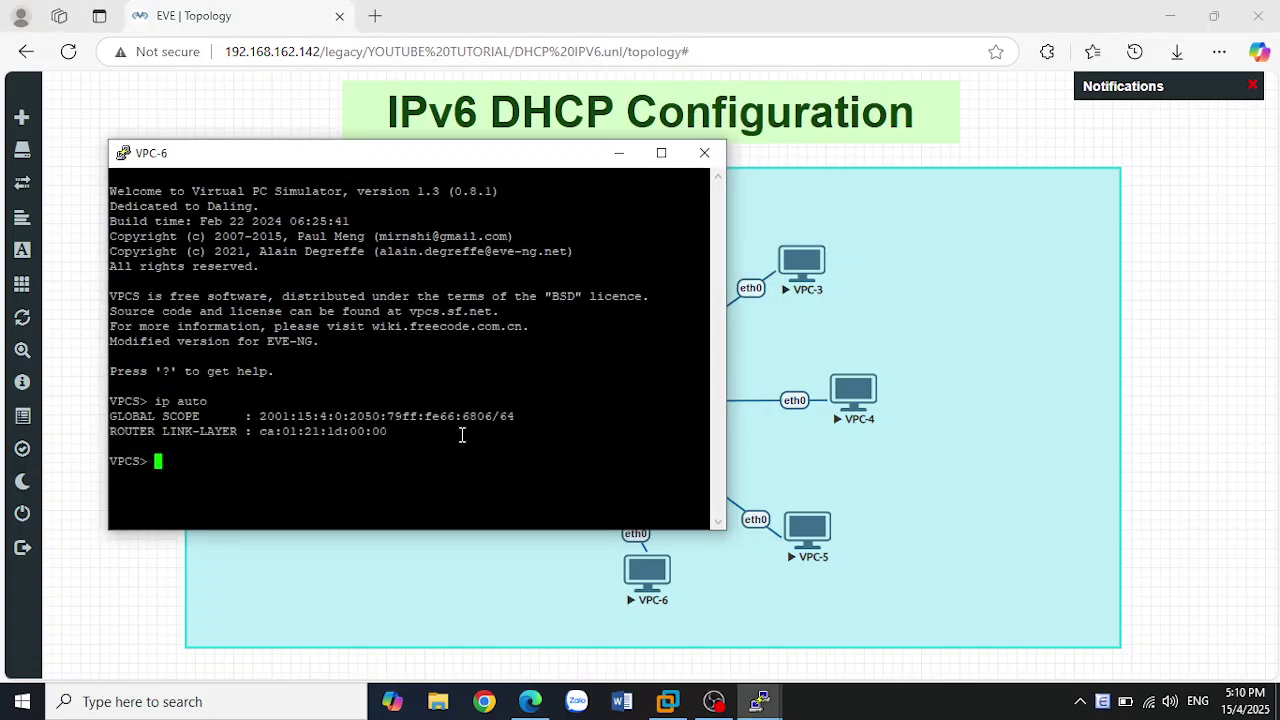
{"action": "left_click_drag", "start_coordinate": [261, 415], "coordinate": [513, 414]}
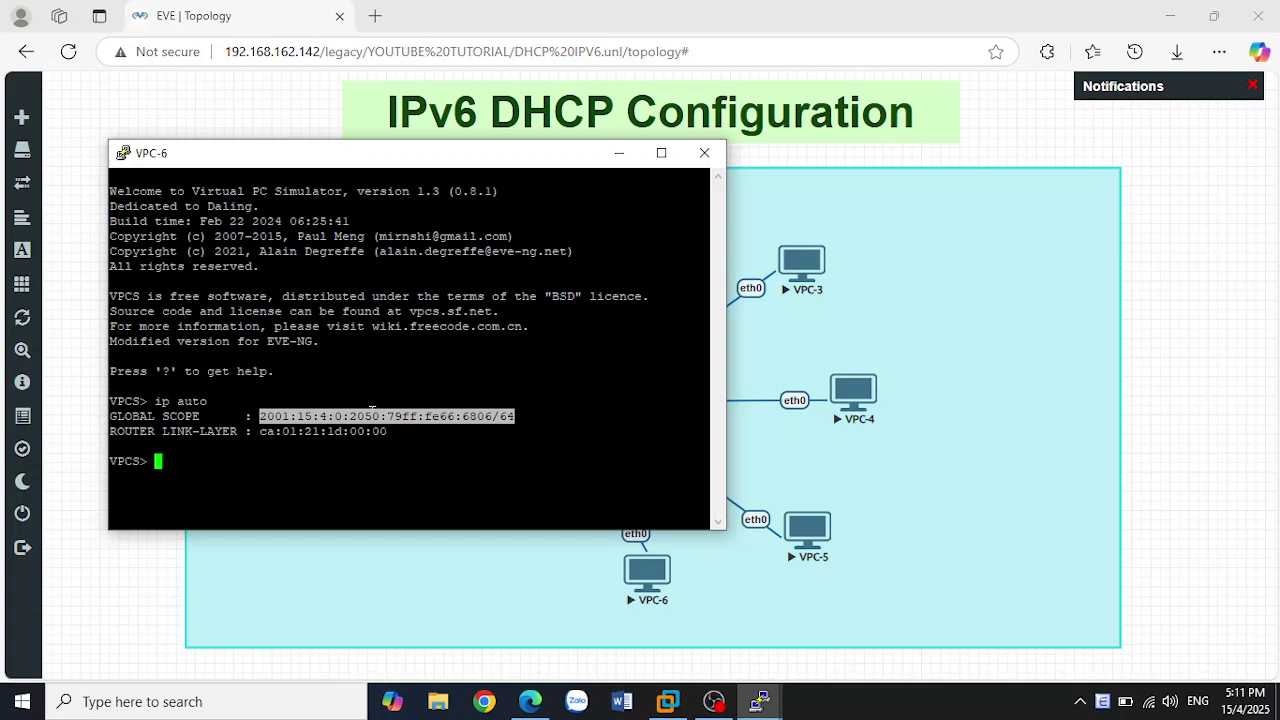
{"action": "right_click", "coordinate": [348, 462]}
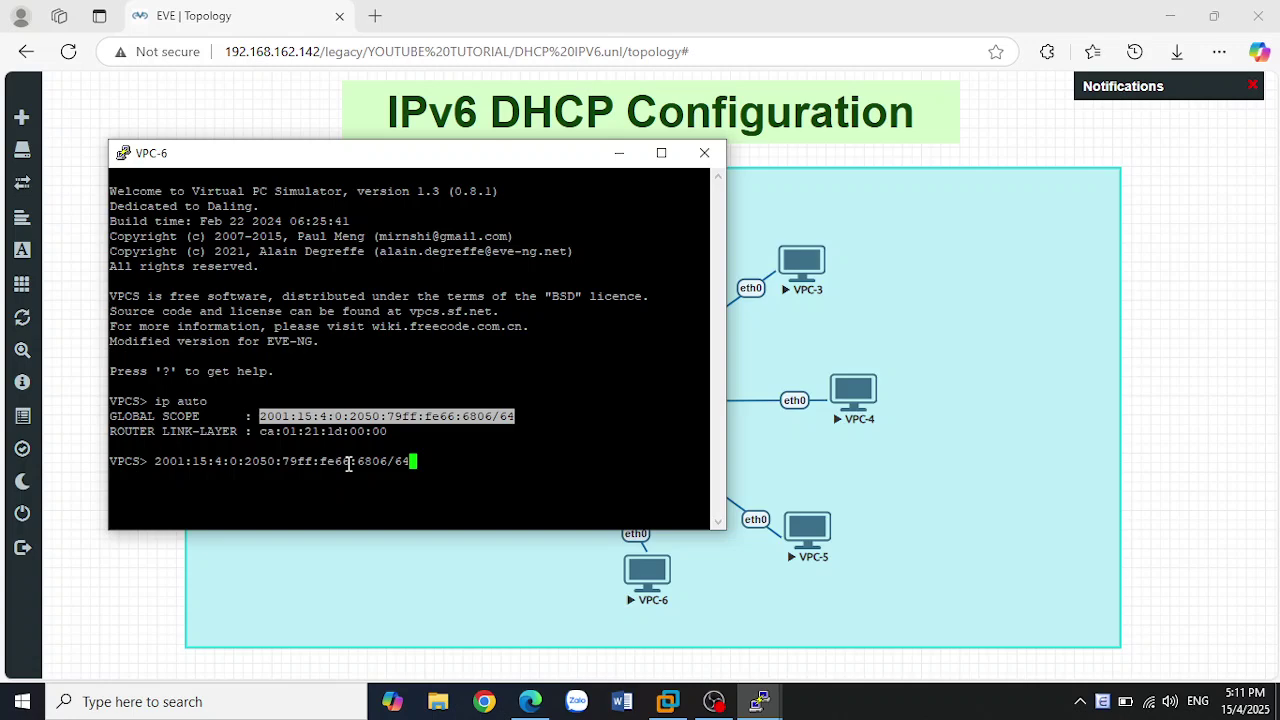
{"action": "key", "text": "BackSpace"}
{"action": "key", "text": "BackSpace"}
{"action": "key", "text": "BackSpace"}
{"action": "key", "text": "BackSpace"}
{"action": "key", "text": "BackSpace"}
{"action": "key", "text": "BackSpace"}
{"action": "key", "text": "BackSpace"}
{"action": "key", "text": "BackSpace"}
{"action": "key", "text": "BackSpace"}
{"action": "key", "text": "BackSpace"}
{"action": "key", "text": "BackSpace"}
{"action": "key", "text": "BackSpace"}
{"action": "key", "text": "BackSpace"}
{"action": "key", "text": "BackSpace"}
{"action": "key", "text": "BackSpace"}
{"action": "key", "text": "BackSpace"}
{"action": "key", "text": "BackSpace"}
{"action": "key", "text": "BackSpace"}
{"action": "key", "text": "BackSpace"}
{"action": "key", "text": "BackSpace"}
{"action": "key", "text": "BackSpace"}
{"action": "key", "text": "BackSpace"}
{"action": "key", "text": "BackSpace"}
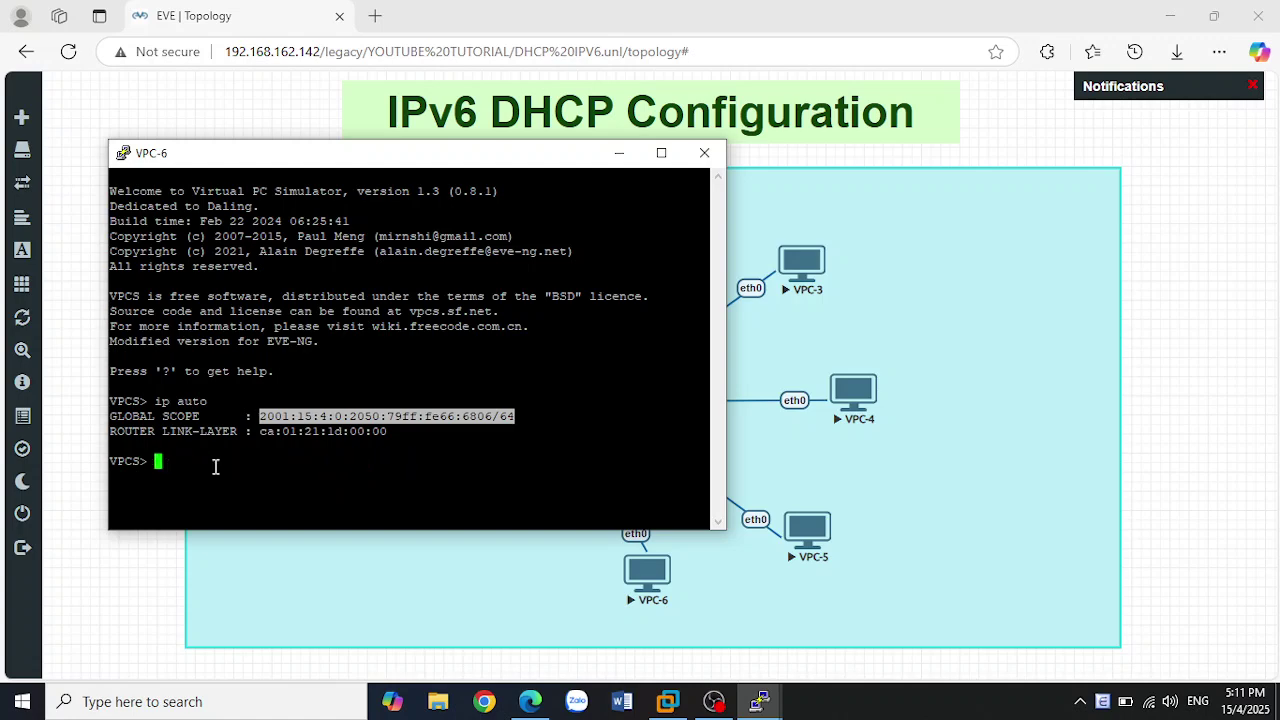
Step: Switch to VPC-3's console and ping VPC-6's copied address 2001:15:4:0:2050:79ff:fe66:6806/64
{"action": "mouse_move", "coordinate": [762, 700]}
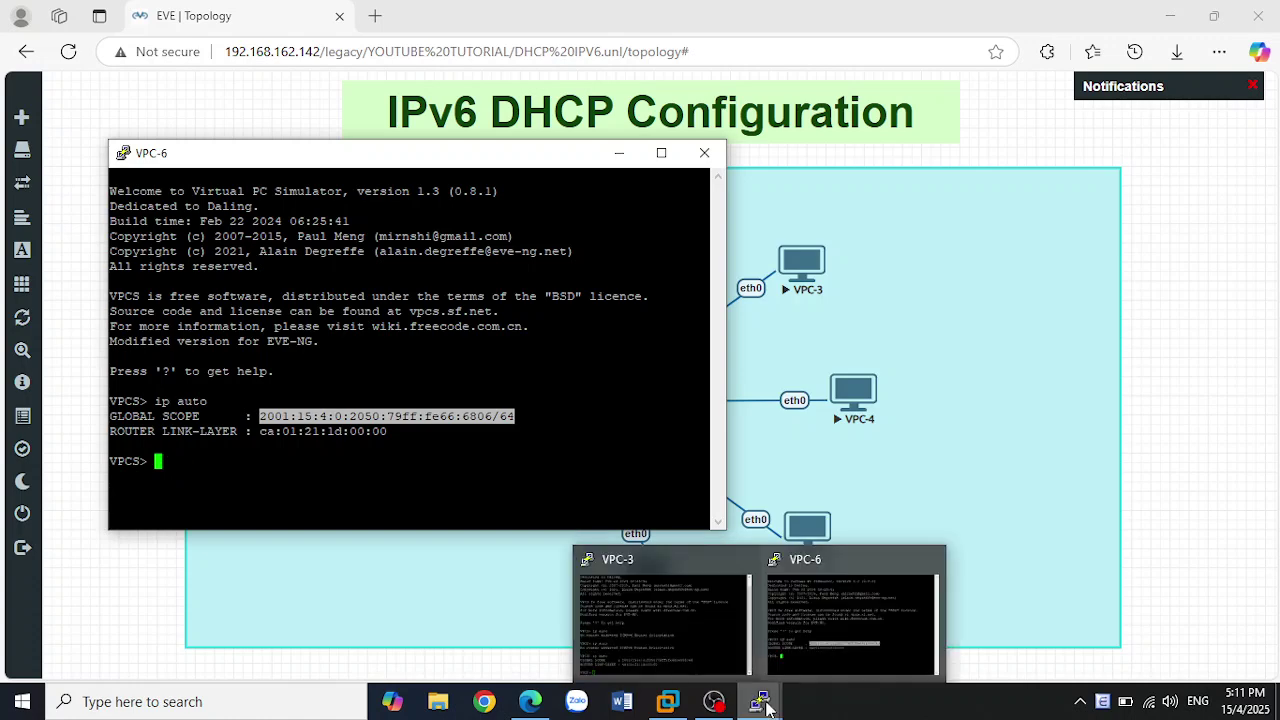
{"action": "left_click", "coordinate": [725, 643]}
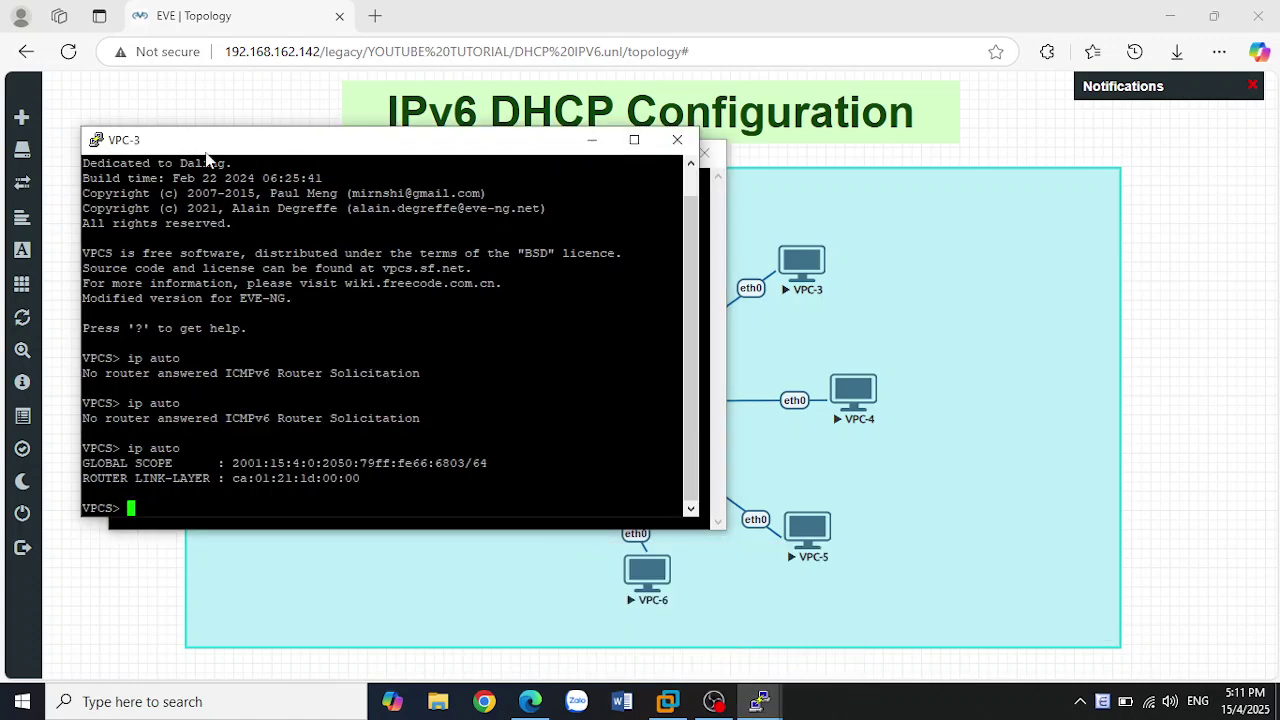
{"action": "left_click_drag", "start_coordinate": [210, 150], "coordinate": [234, 154]}
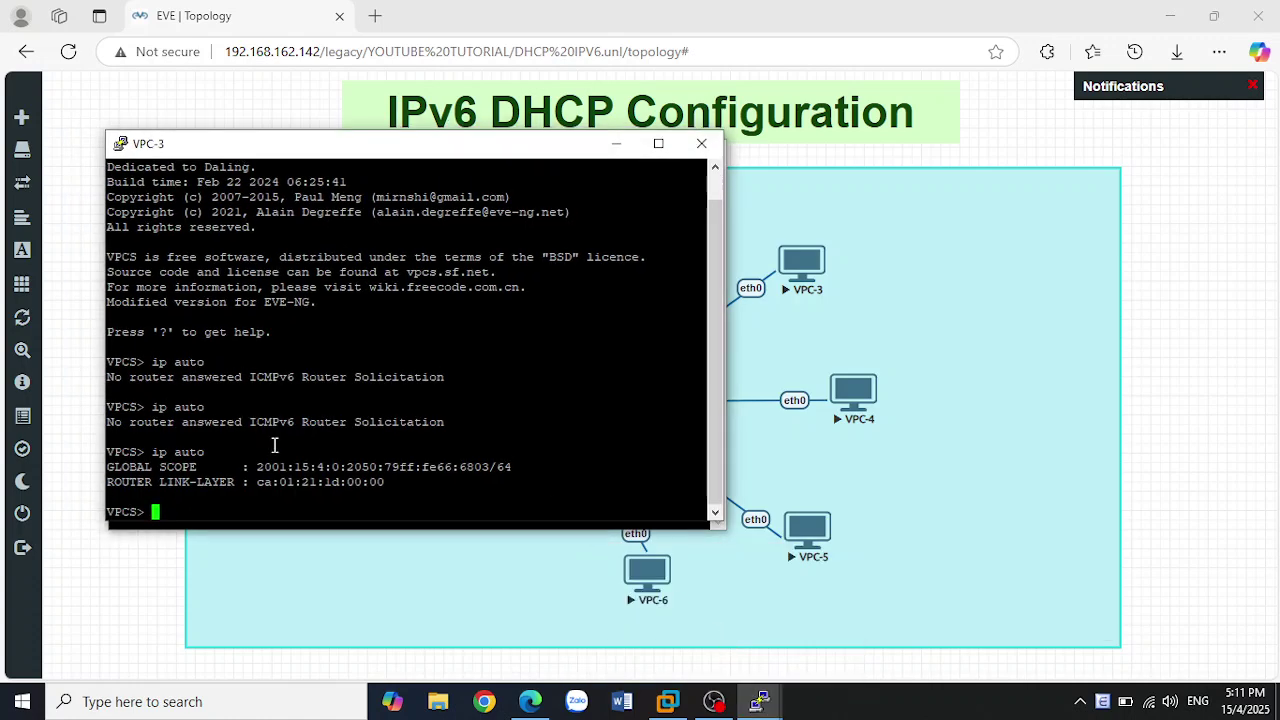
{"action": "type", "text": "ping"}
{"action": "right_click", "coordinate": [264, 512]}
{"action": "key", "text": "Return"}
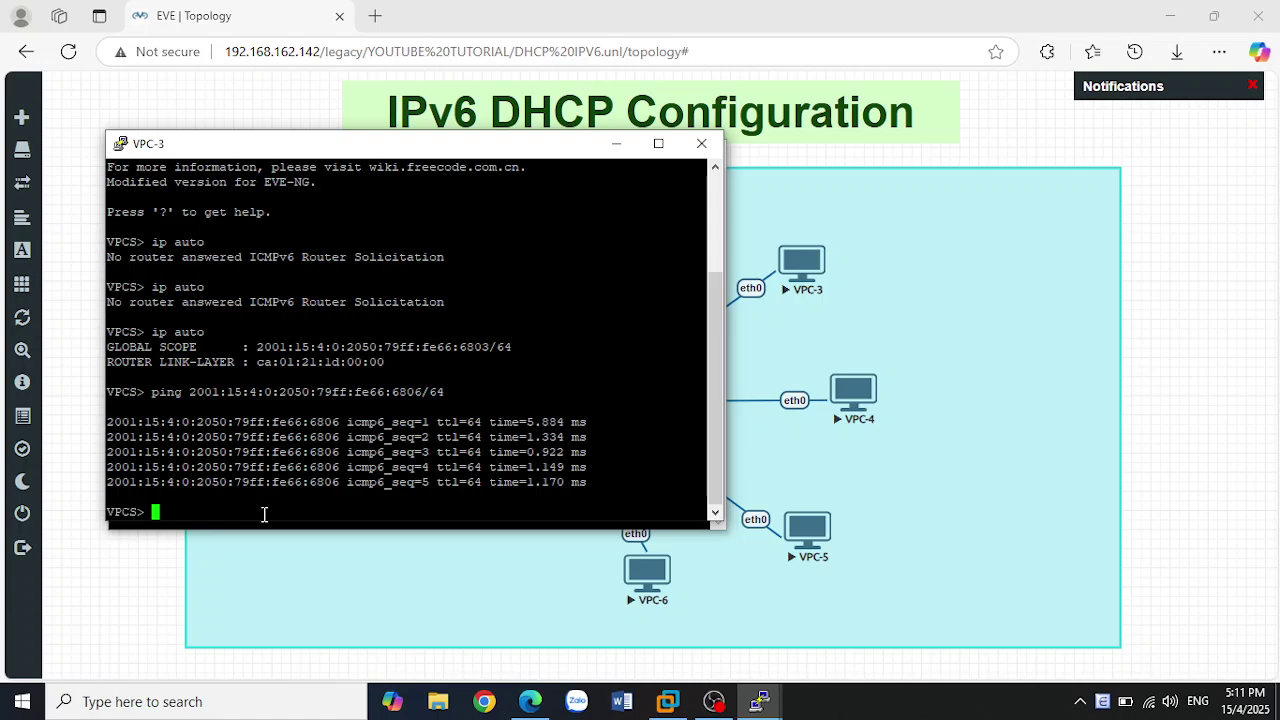
Step: Close the VPC-3 and VPC-6 consoles and return to the topology
{"action": "left_click", "coordinate": [703, 145]}
{"action": "left_click", "coordinate": [671, 415]}
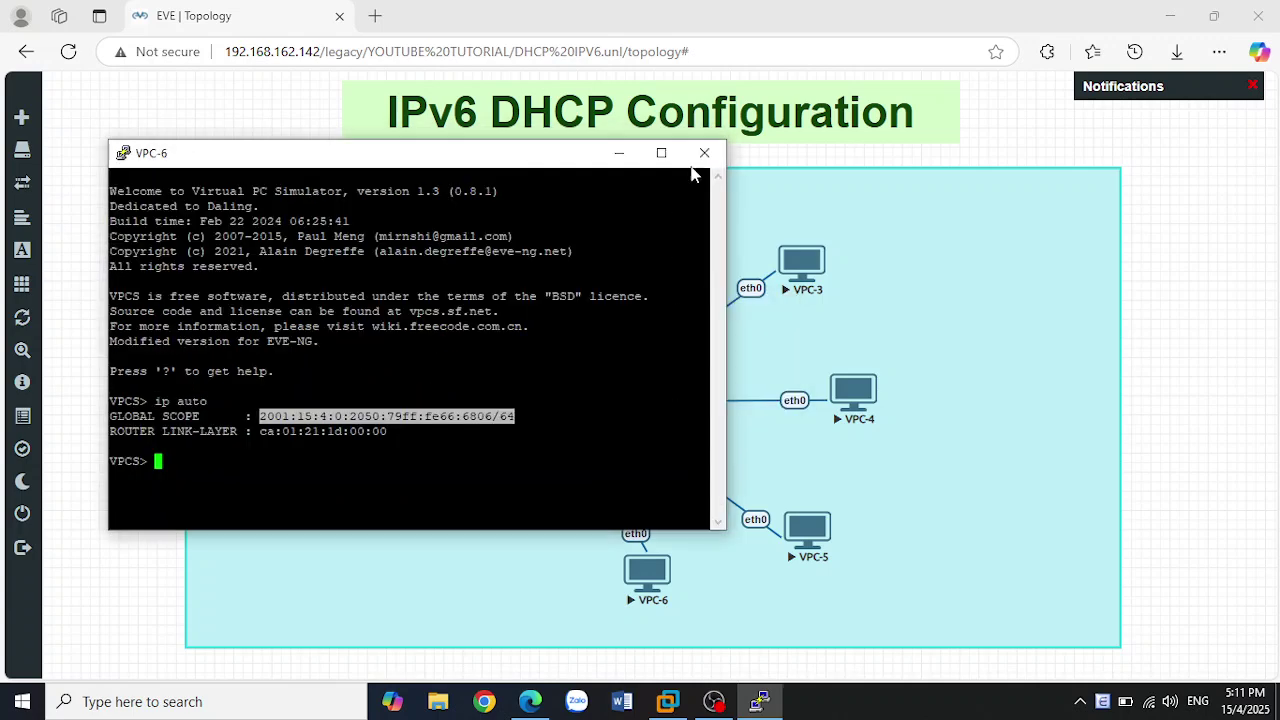
{"action": "left_click", "coordinate": [704, 155]}
{"action": "left_click", "coordinate": [666, 417]}
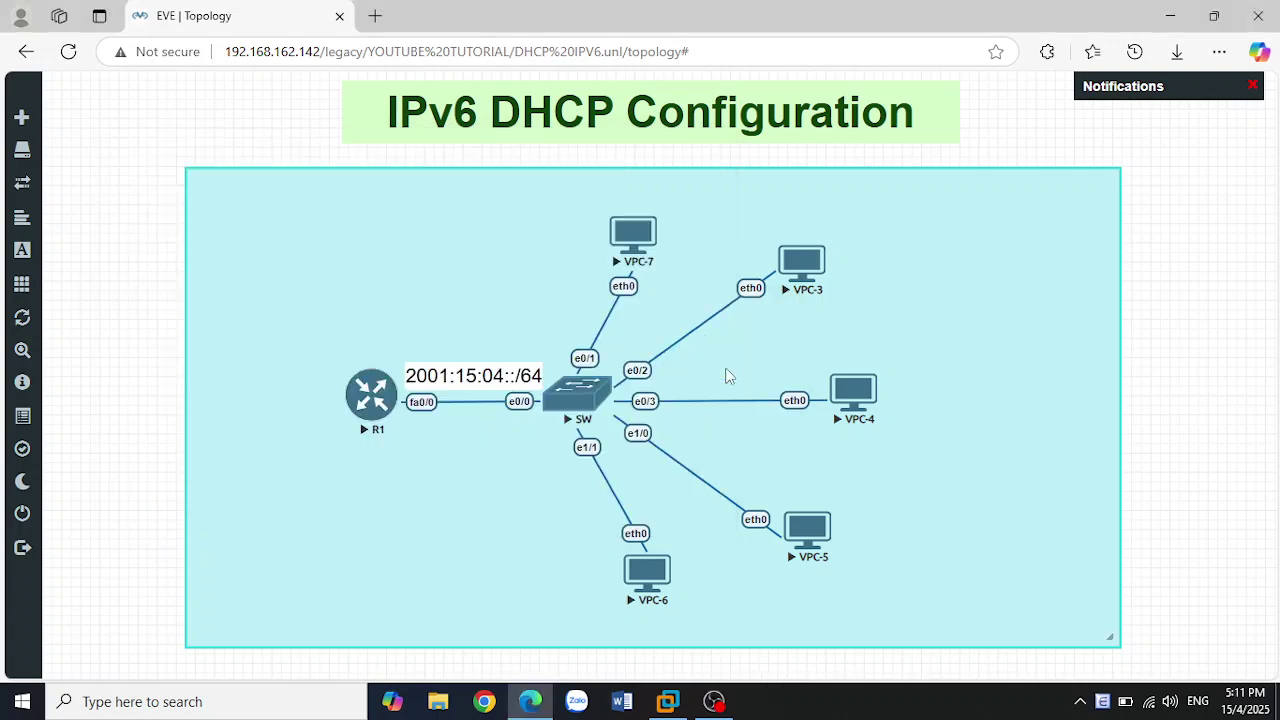